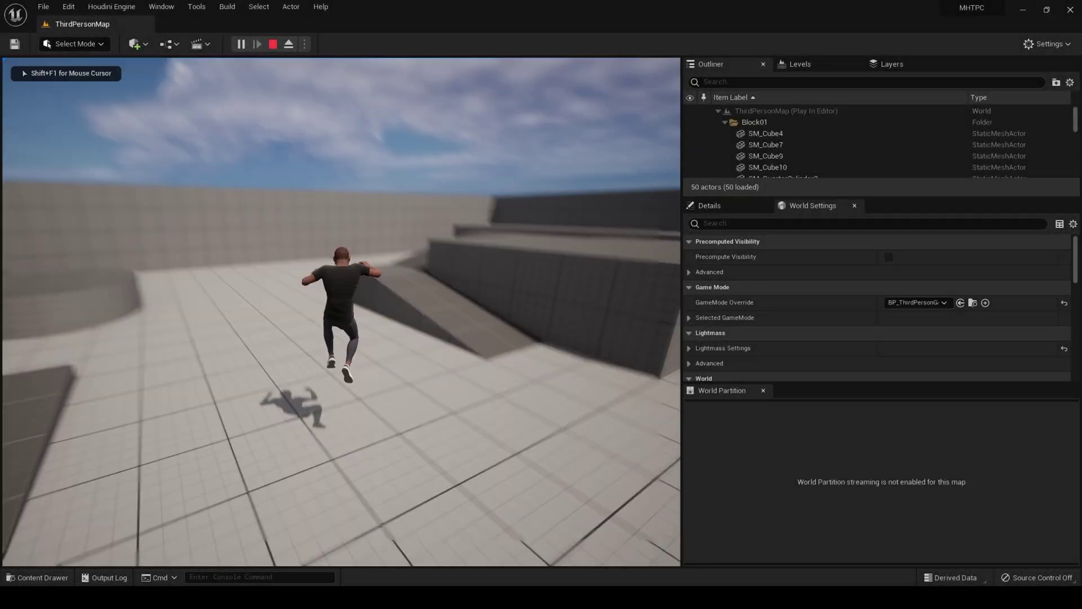
Step: Run and jump the playable character around the ThirdPersonMap level to check its movement
{"action": "key", "text": "w"}
{"action": "key", "text": "space"}
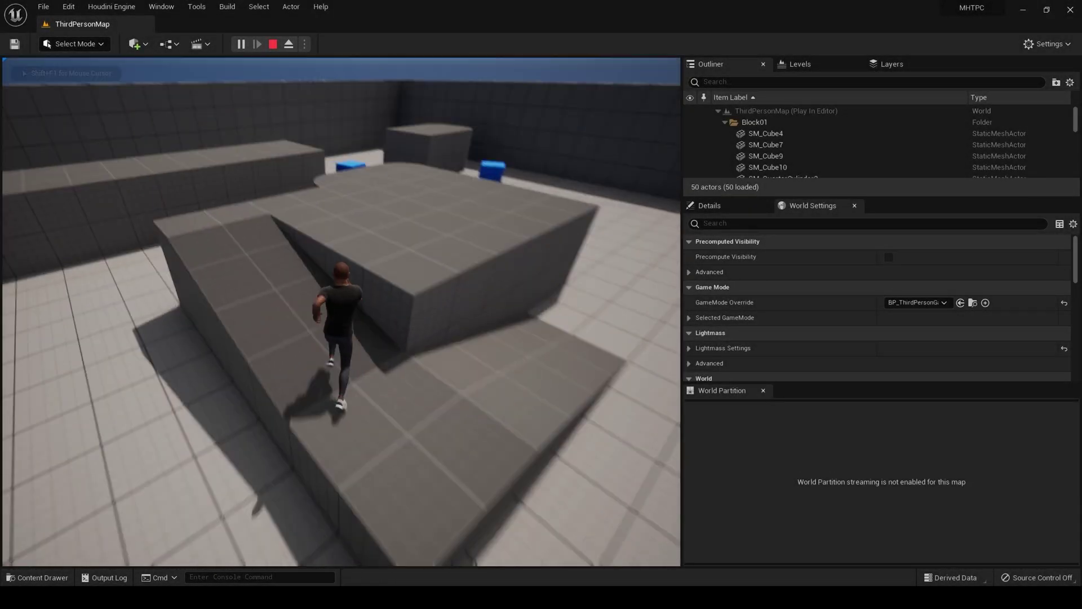
{"action": "key", "text": "w"}
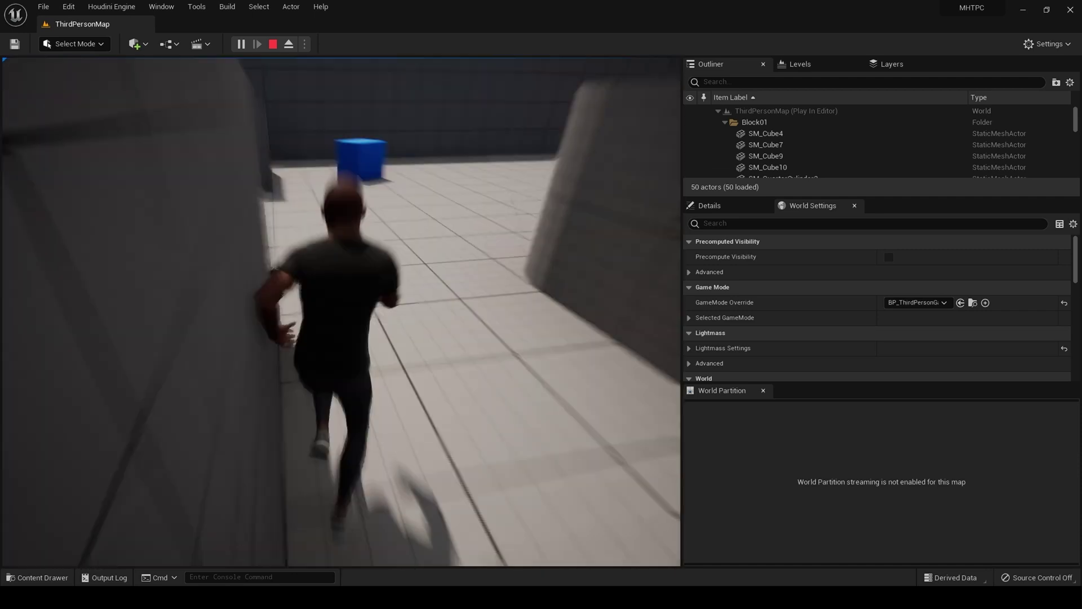
{"action": "key", "text": "w"}
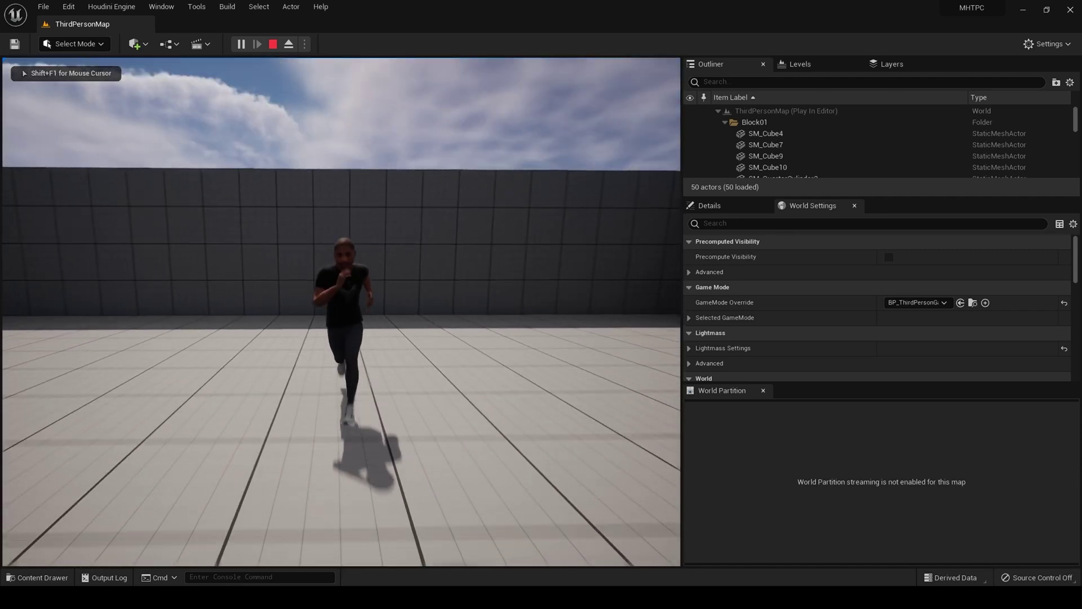
{"action": "key", "text": "s"}
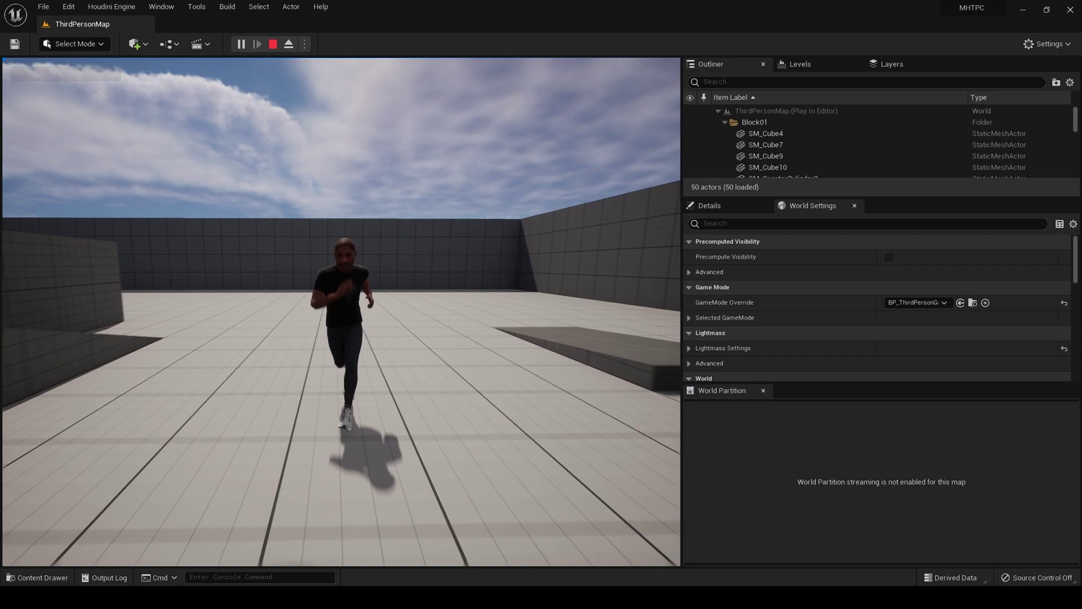
{"action": "key", "text": "w"}
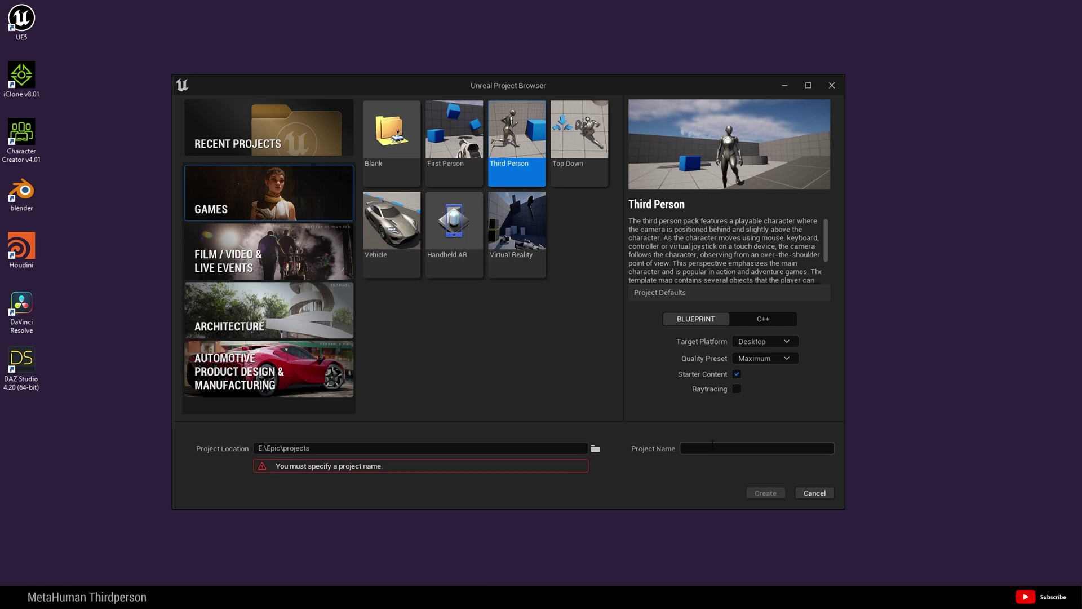
Step: Name the new Third Person project MHTPC and create it
{"action": "type", "text": "MHTPC"}
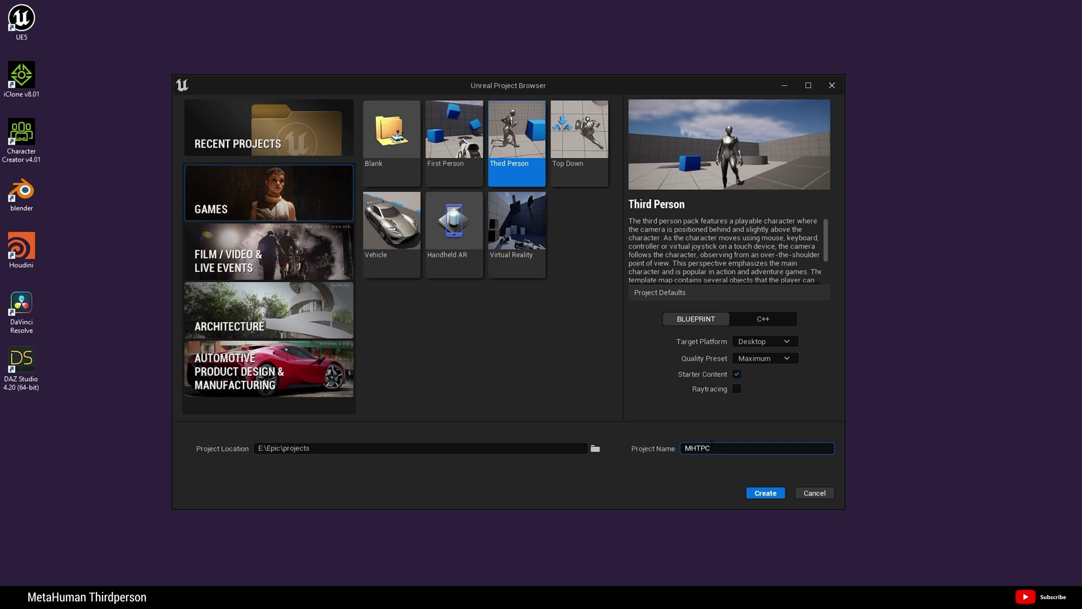
{"action": "left_click", "coordinate": [767, 494]}
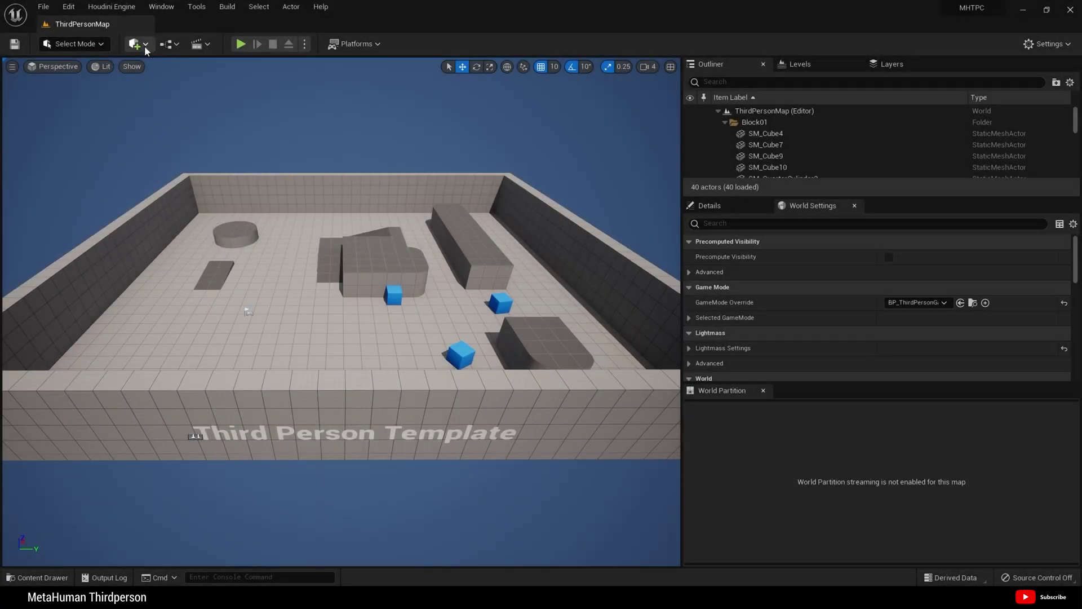
Step: Open Quixel Bridge and browse through the available MetaHuman presets
{"action": "left_click", "coordinate": [144, 45]}
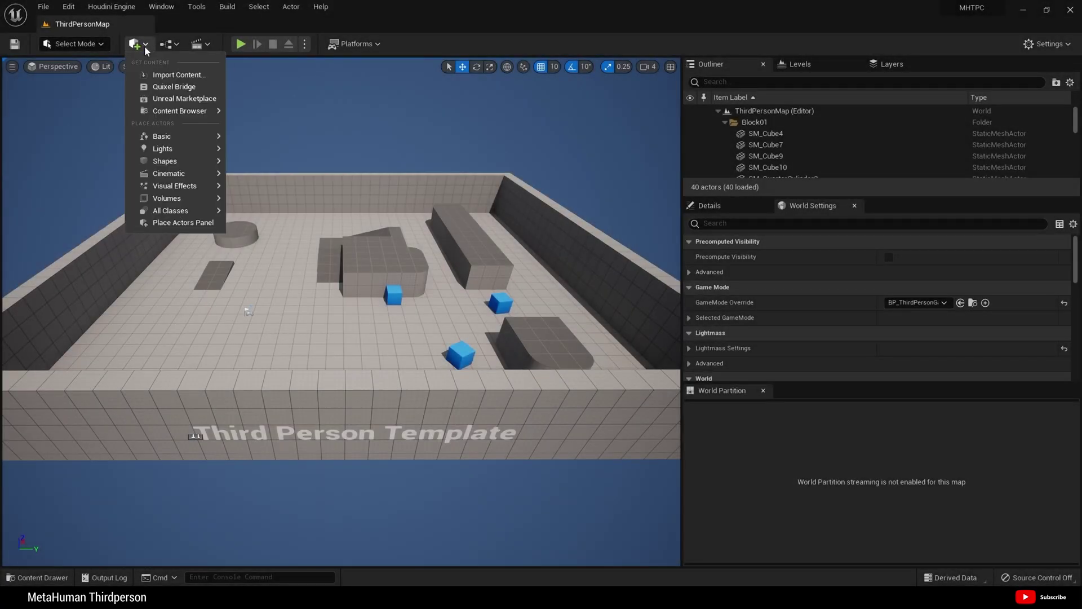
{"action": "left_click", "coordinate": [174, 86]}
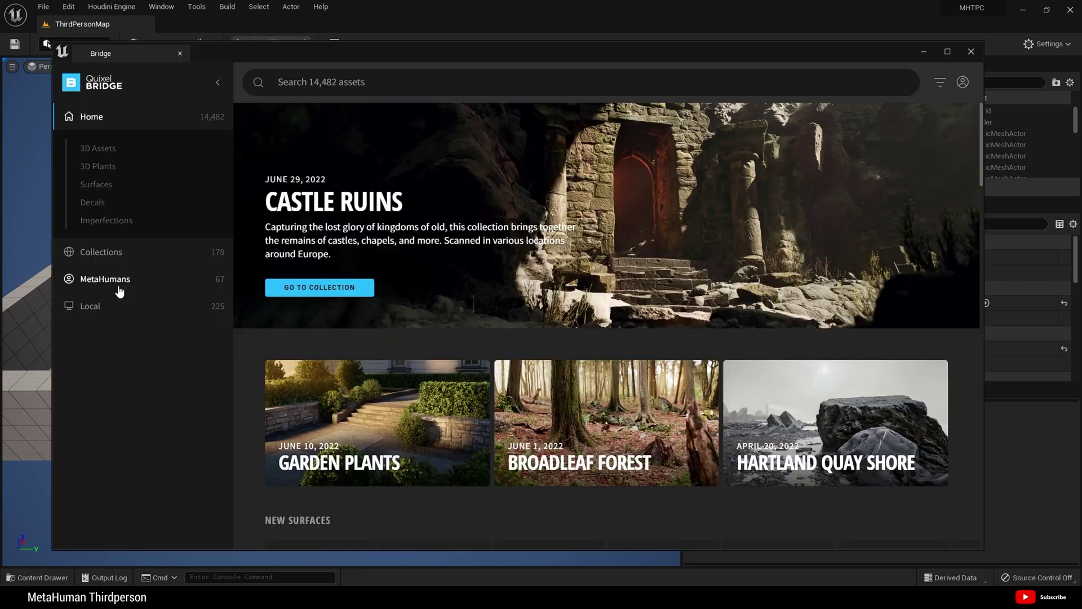
{"action": "left_click", "coordinate": [117, 282]}
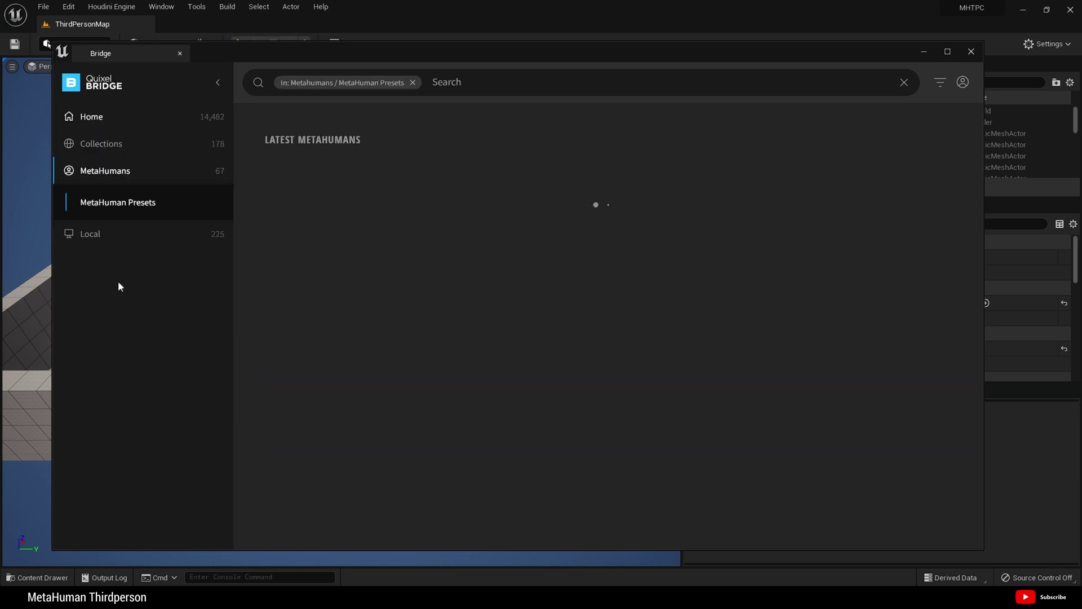
{"action": "scroll", "coordinate": [612, 295], "scroll_direction": "down", "scroll_amount": 3}
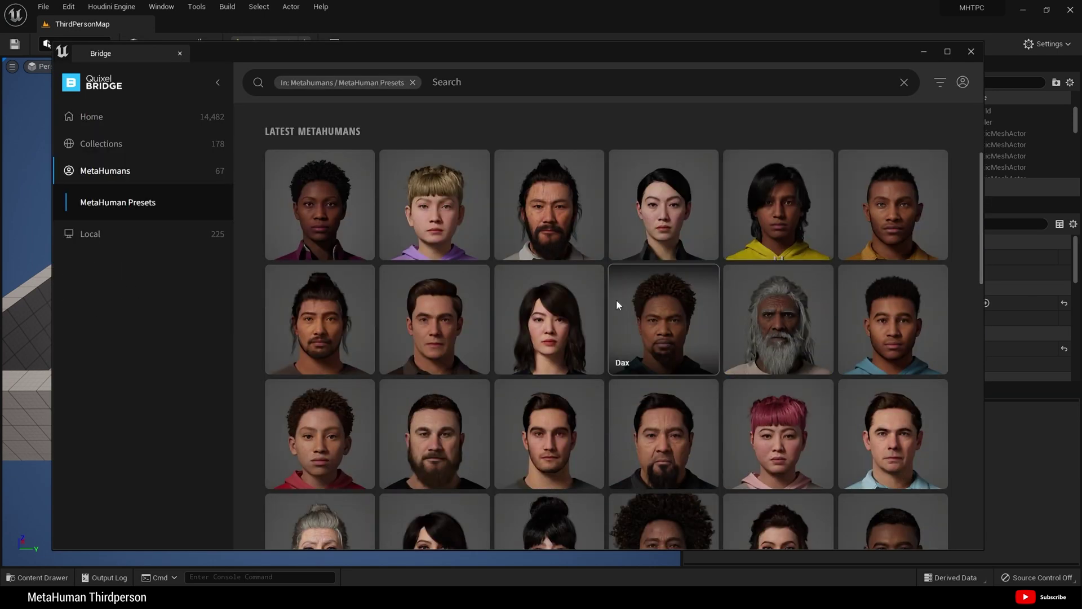
{"action": "scroll", "coordinate": [617, 300], "scroll_direction": "down", "scroll_amount": 3}
{"action": "scroll", "coordinate": [625, 313], "scroll_direction": "down", "scroll_amount": 3}
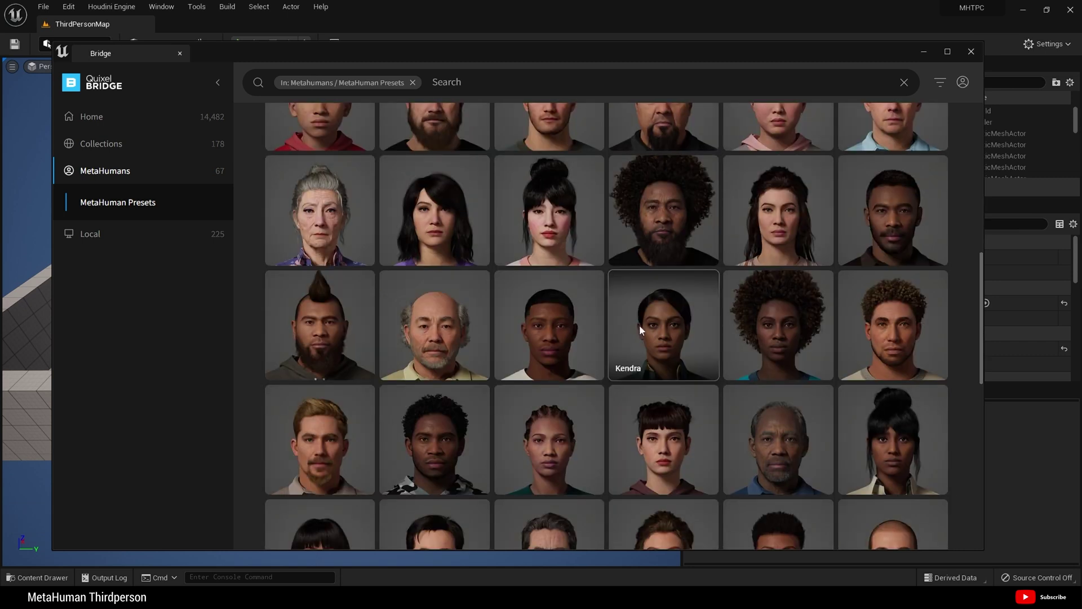
{"action": "scroll", "coordinate": [639, 325], "scroll_direction": "down", "scroll_amount": 3}
Step: Export the locally downloaded George MetaHuman into the project at highest quality, then close the content browser window
{"action": "left_click", "coordinate": [89, 238]}
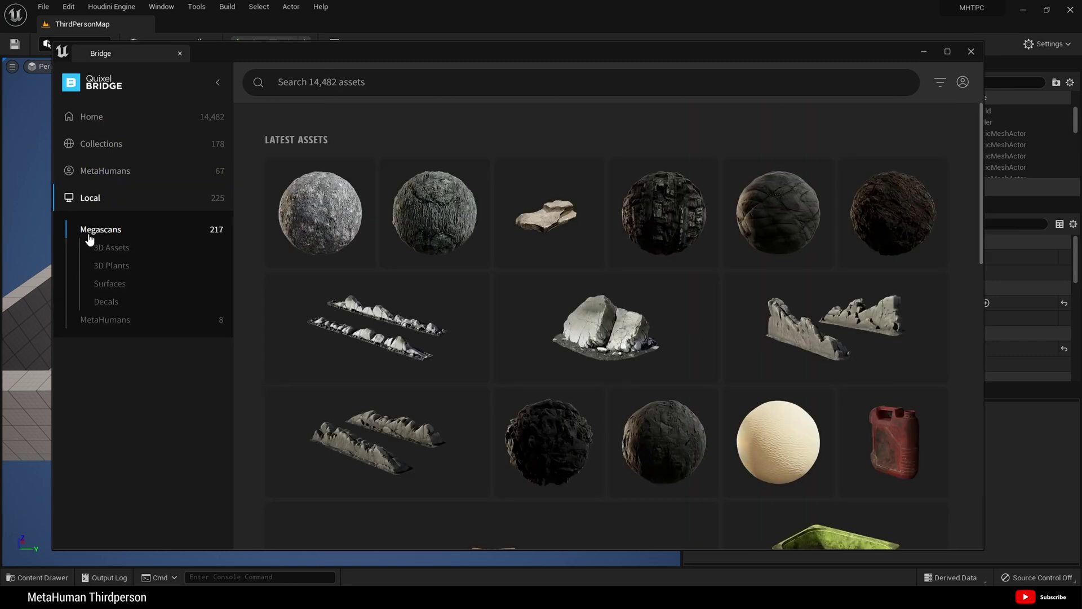
{"action": "left_click", "coordinate": [112, 318]}
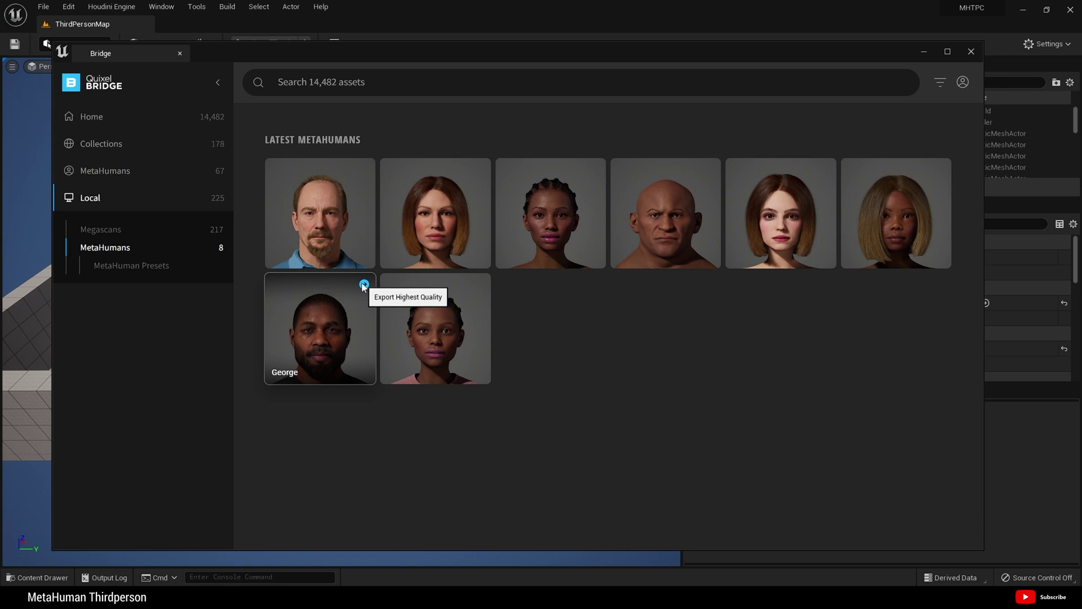
{"action": "left_click", "coordinate": [364, 285]}
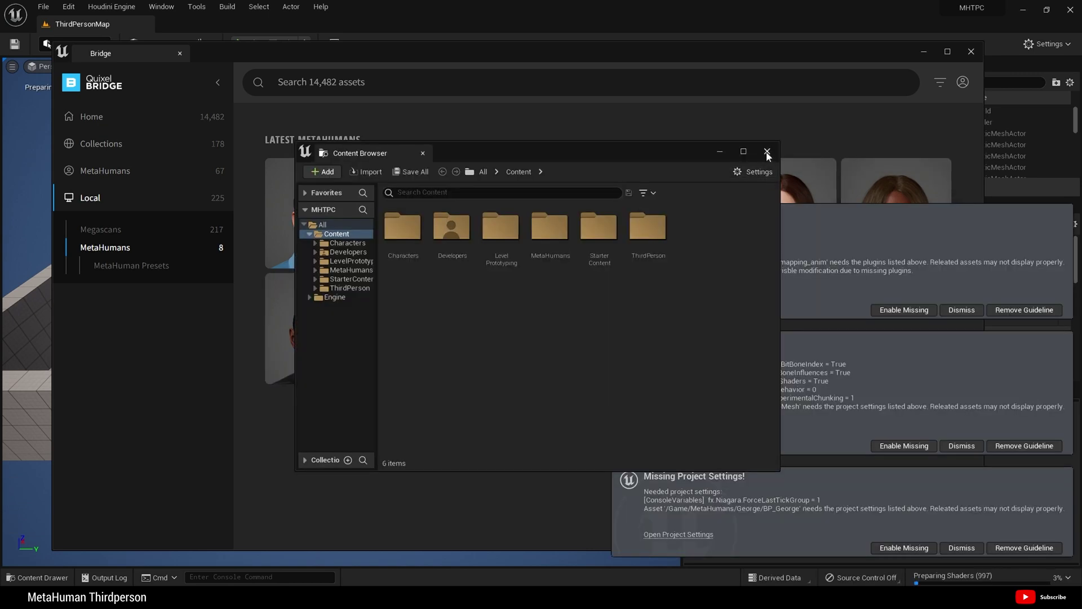
{"action": "left_click", "coordinate": [767, 152]}
Step: Enable all missing plugins and project settings for the George assets, restart the editor and close Bridge
{"action": "left_click", "coordinate": [906, 311]}
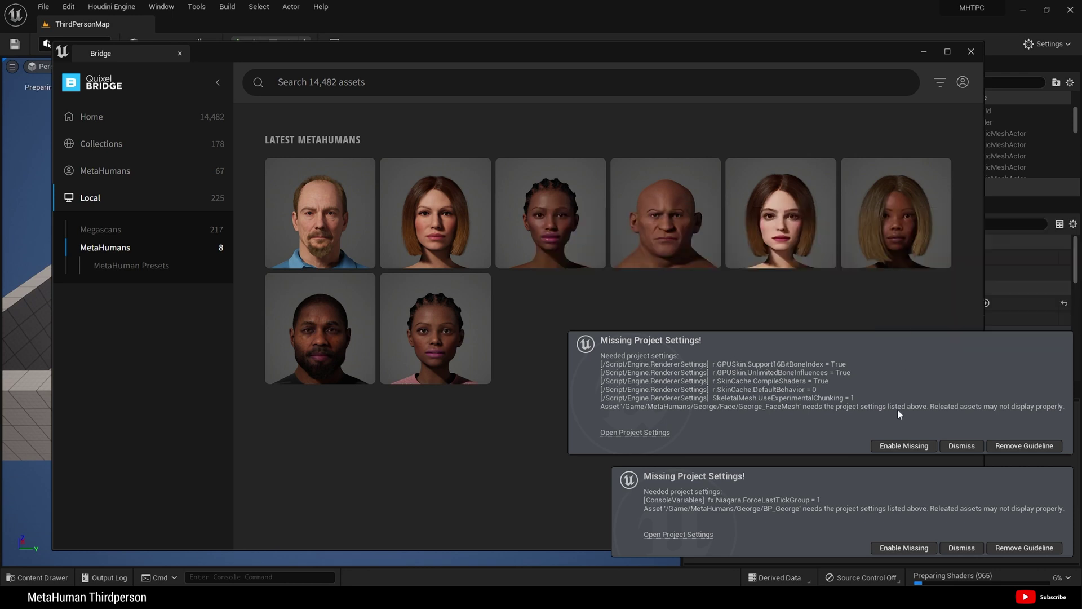
{"action": "left_click", "coordinate": [900, 446]}
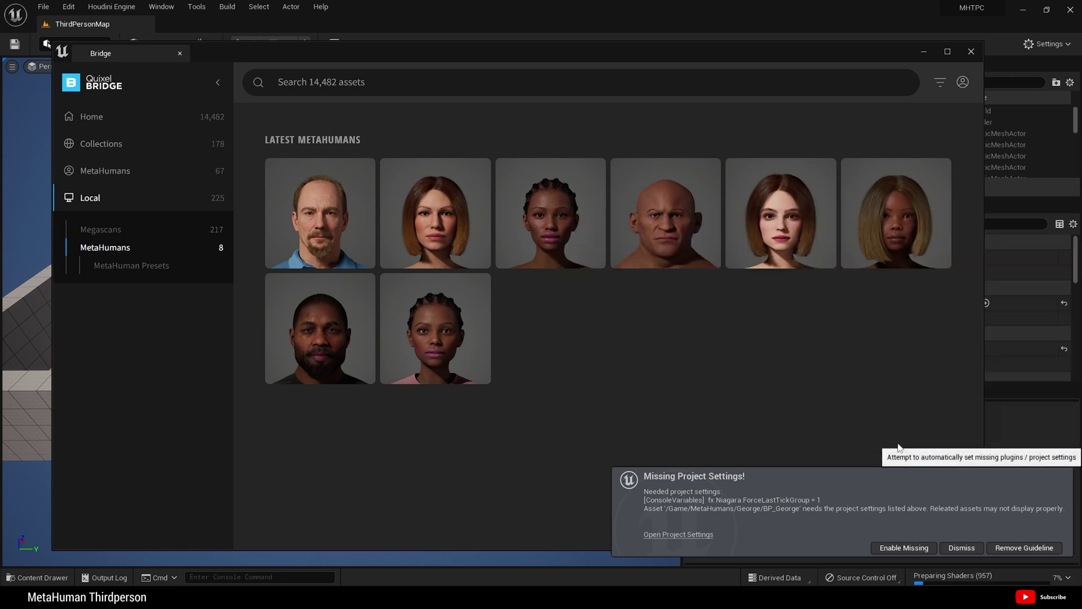
{"action": "left_click", "coordinate": [901, 548]}
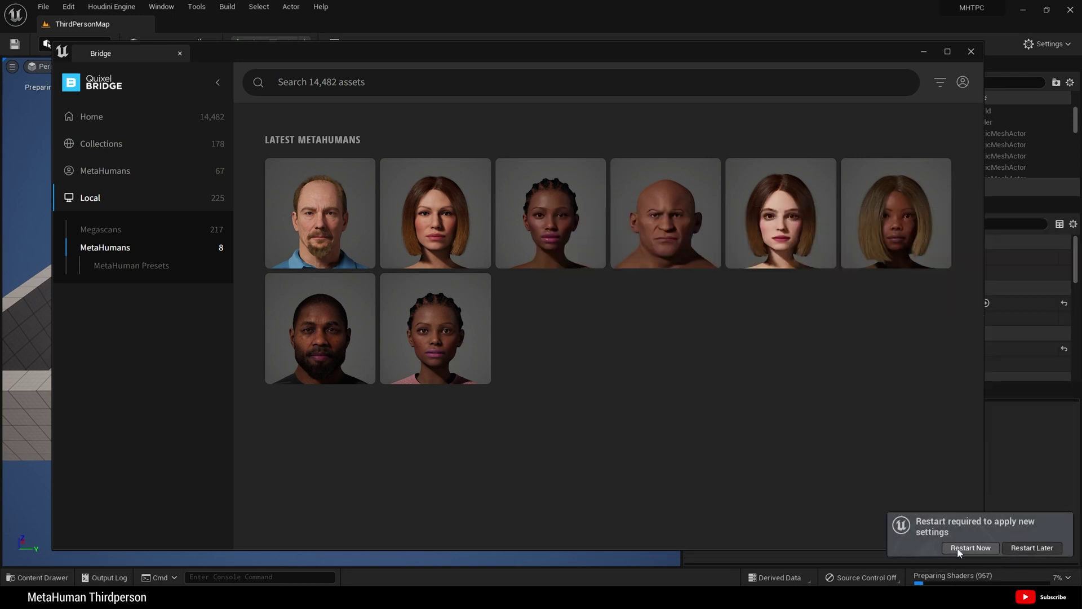
{"action": "left_click", "coordinate": [957, 549]}
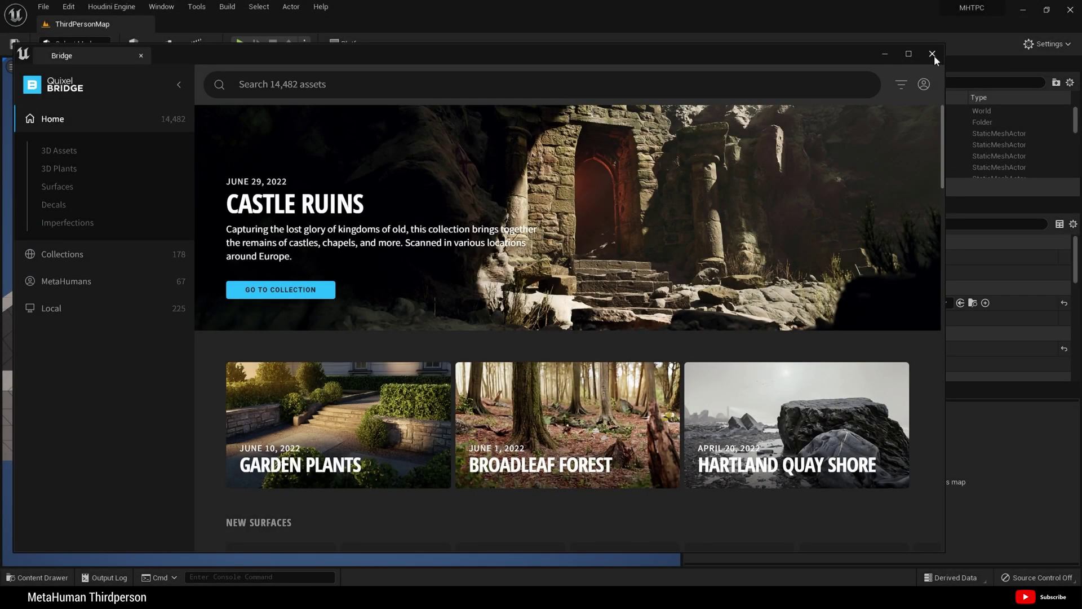
{"action": "left_click", "coordinate": [933, 54]}
Step: Duplicate the BP_George blueprint in the MetaHumans/George folder and name the copy BP_GeorgeThirdPerson
{"action": "left_click", "coordinate": [38, 577]}
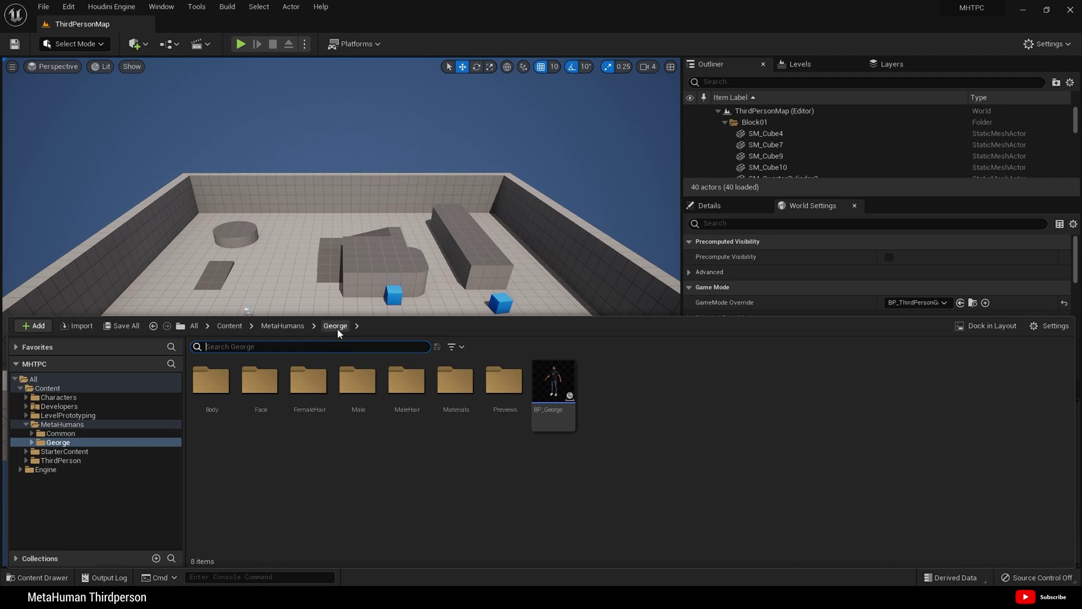
{"action": "left_click", "coordinate": [497, 464]}
{"action": "mouse_move", "coordinate": [560, 390]}
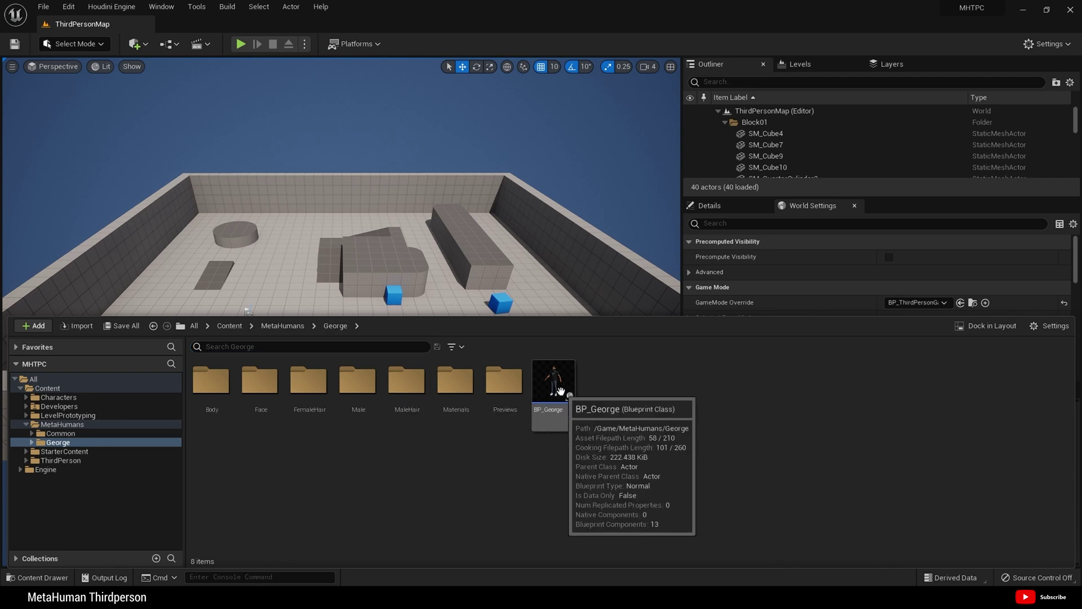
{"action": "right_click", "coordinate": [560, 390]}
{"action": "left_click", "coordinate": [615, 175]}
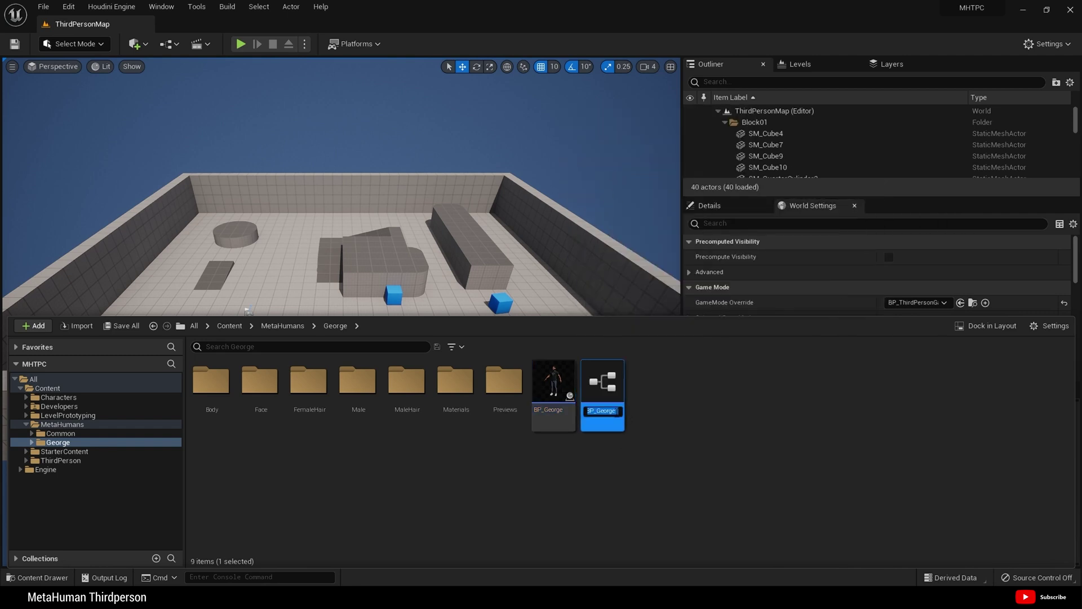
{"action": "left_click", "coordinate": [617, 411]}
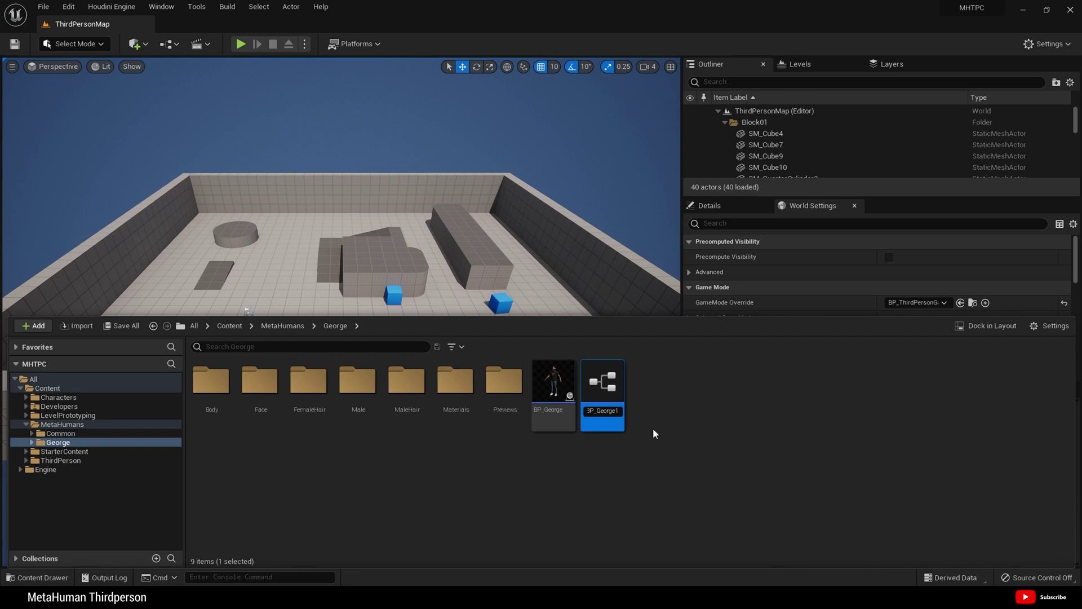
{"action": "key", "text": "BackSpace"}
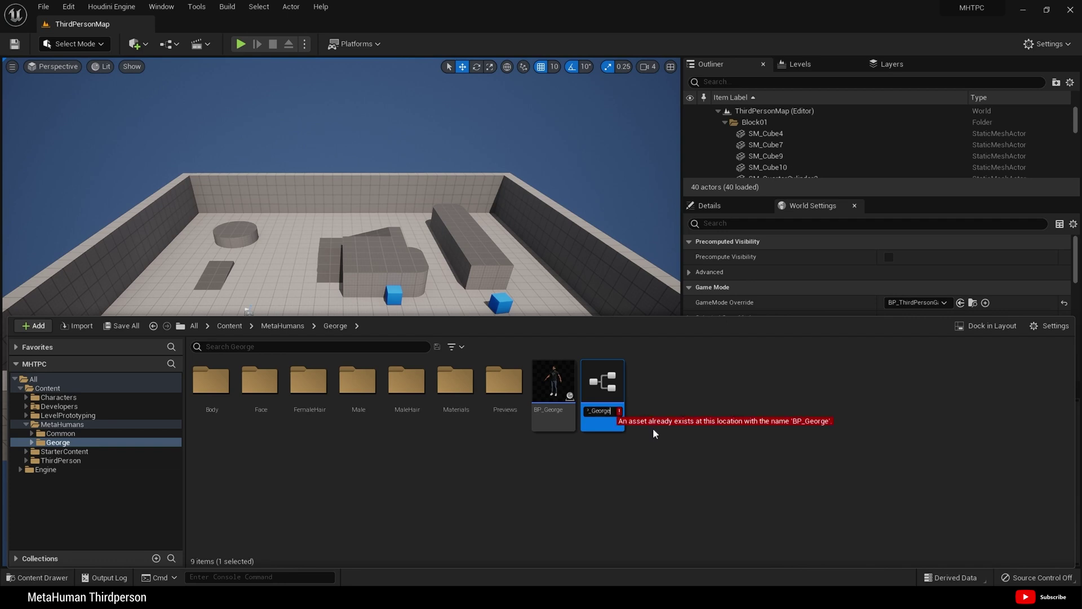
{"action": "type", "text": "Thi"}
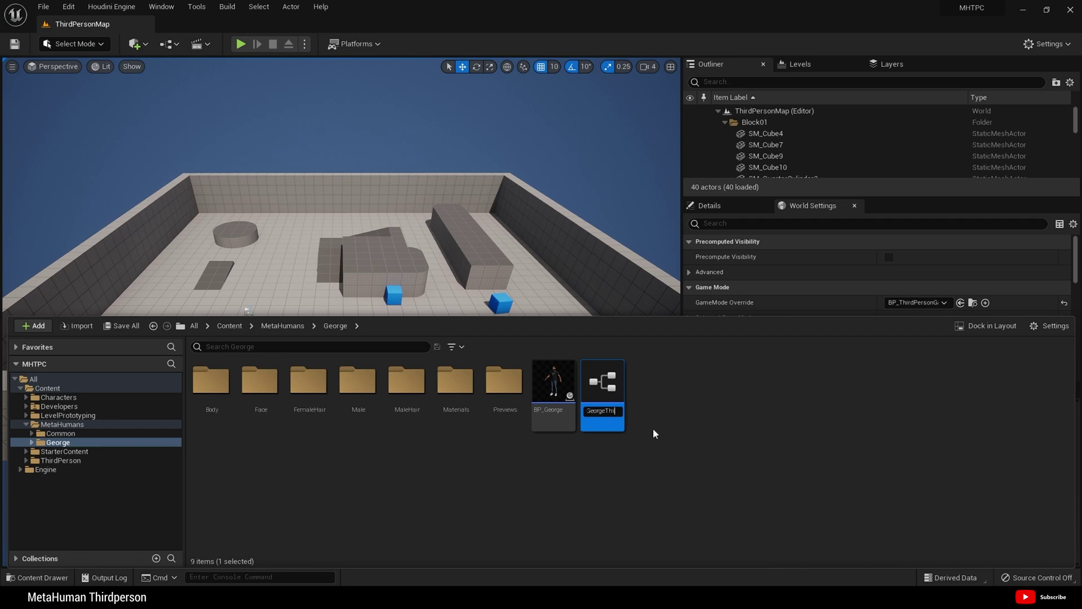
{"action": "type", "text": "rdPerson"}
{"action": "key", "text": "Return"}
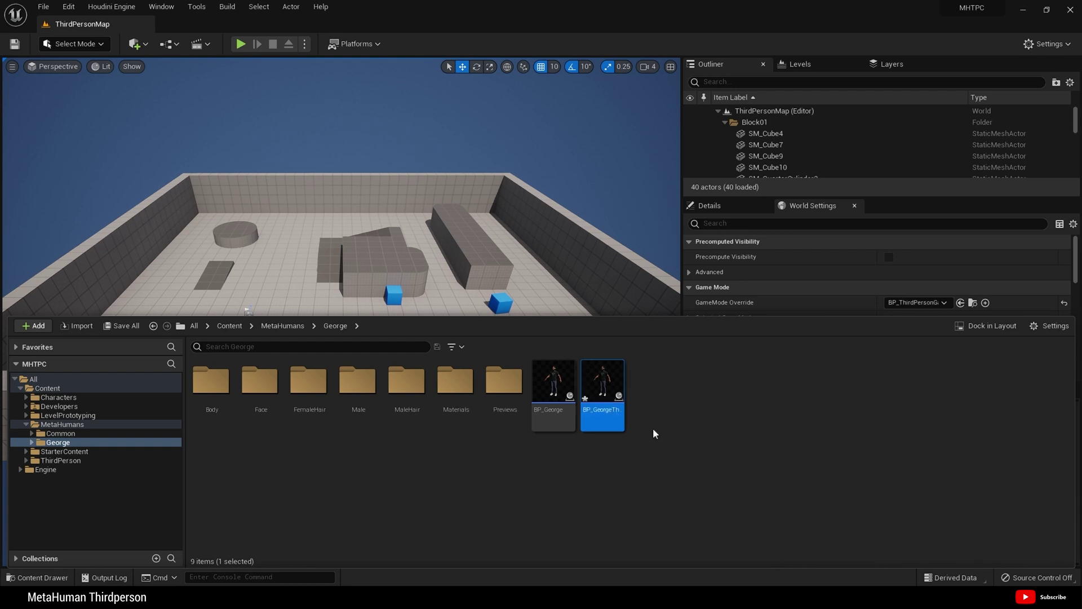
Step: Open BP_GeorgeThirdPerson, change its parent class to BP_ThirdPersonCharacter and compile the blueprint
{"action": "double_click", "coordinate": [601, 397]}
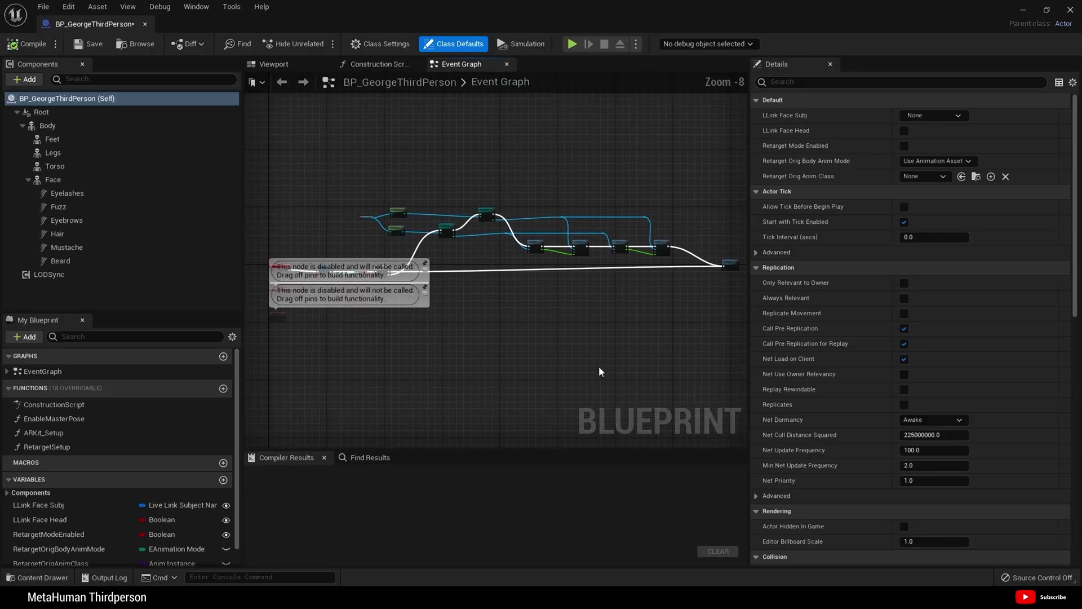
{"action": "left_click", "coordinate": [381, 45]}
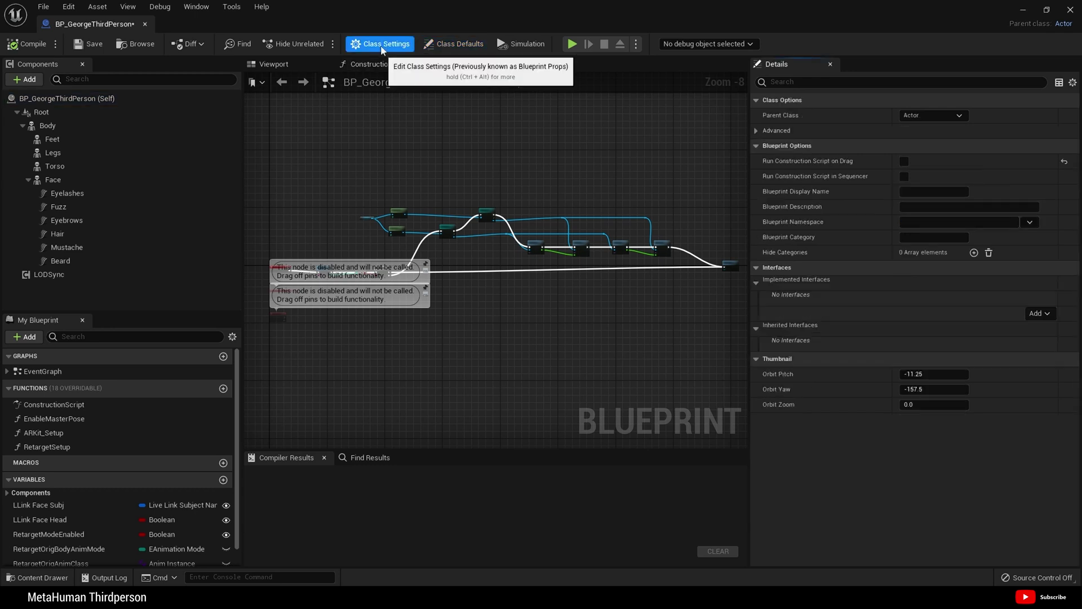
{"action": "left_click", "coordinate": [908, 116]}
{"action": "scroll", "coordinate": [939, 229], "scroll_direction": "down", "scroll_amount": 3}
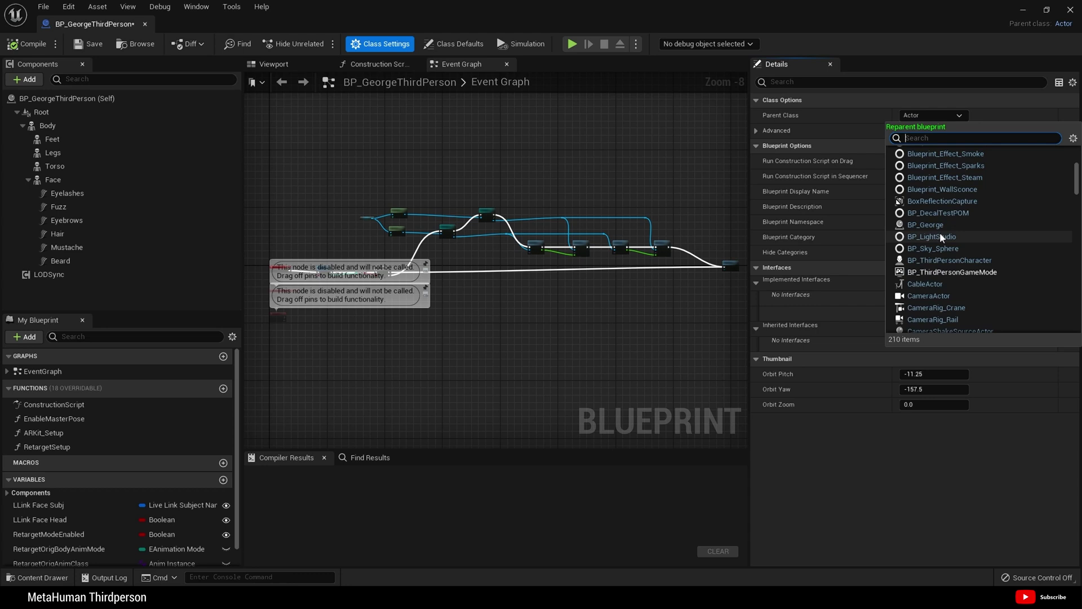
{"action": "scroll", "coordinate": [940, 234], "scroll_direction": "down", "scroll_amount": 1}
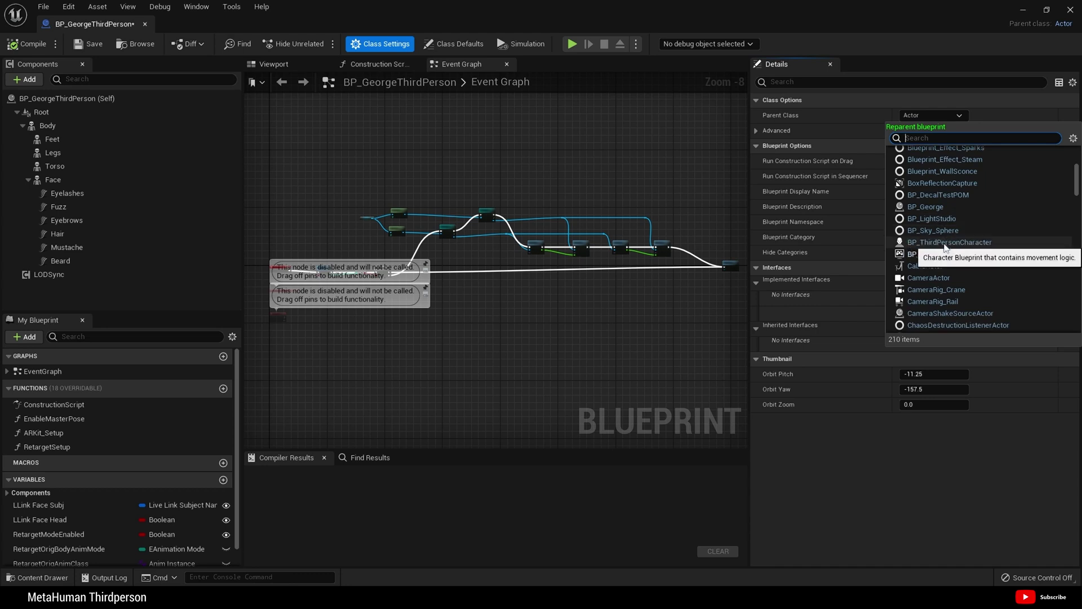
{"action": "left_click", "coordinate": [945, 243]}
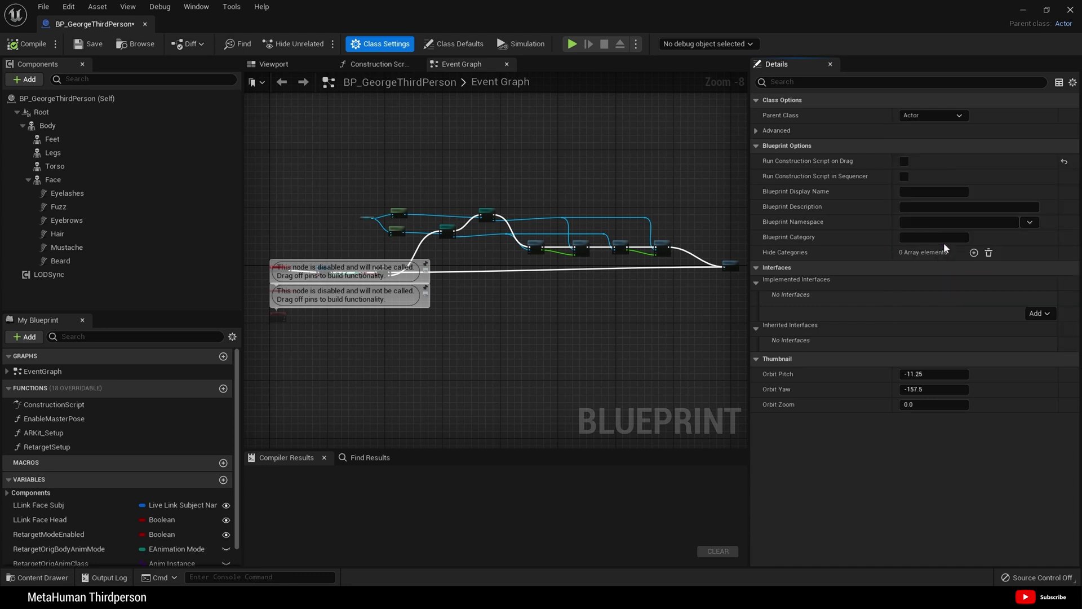
{"action": "left_click", "coordinate": [19, 48]}
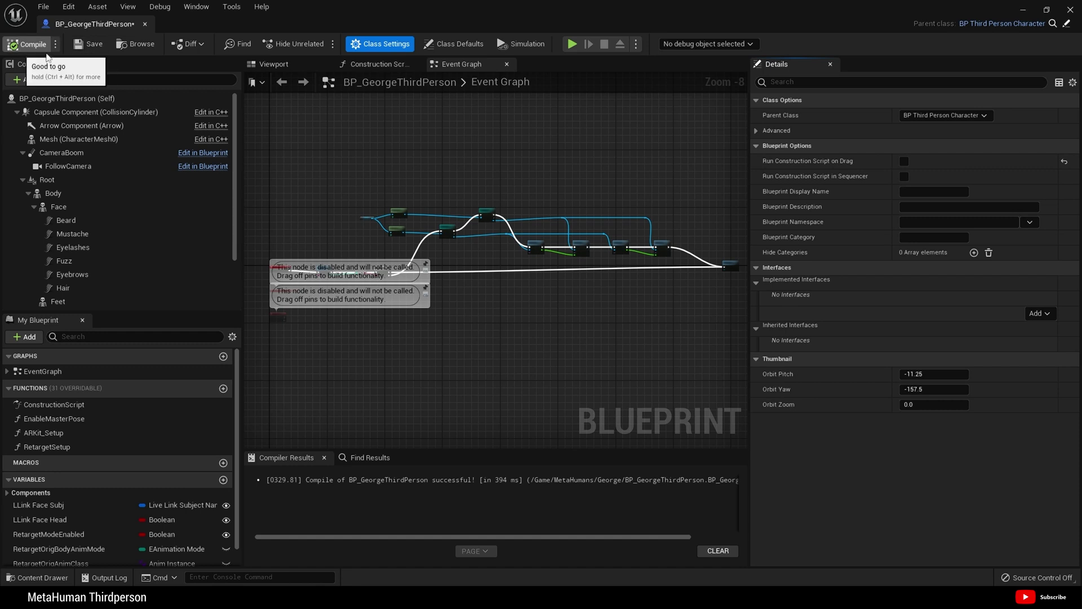
Step: Reparent the Body component under Mesh (CharacterMesh0) in the component hierarchy and compile the blueprint
{"action": "left_click", "coordinate": [52, 194]}
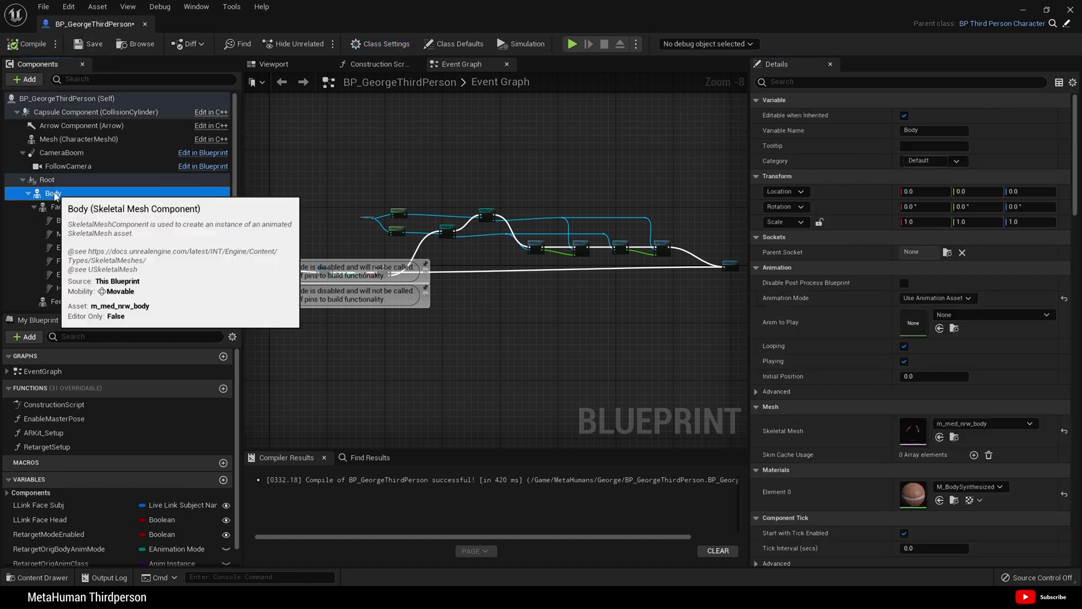
{"action": "left_click_drag", "start_coordinate": [55, 195], "coordinate": [52, 139]}
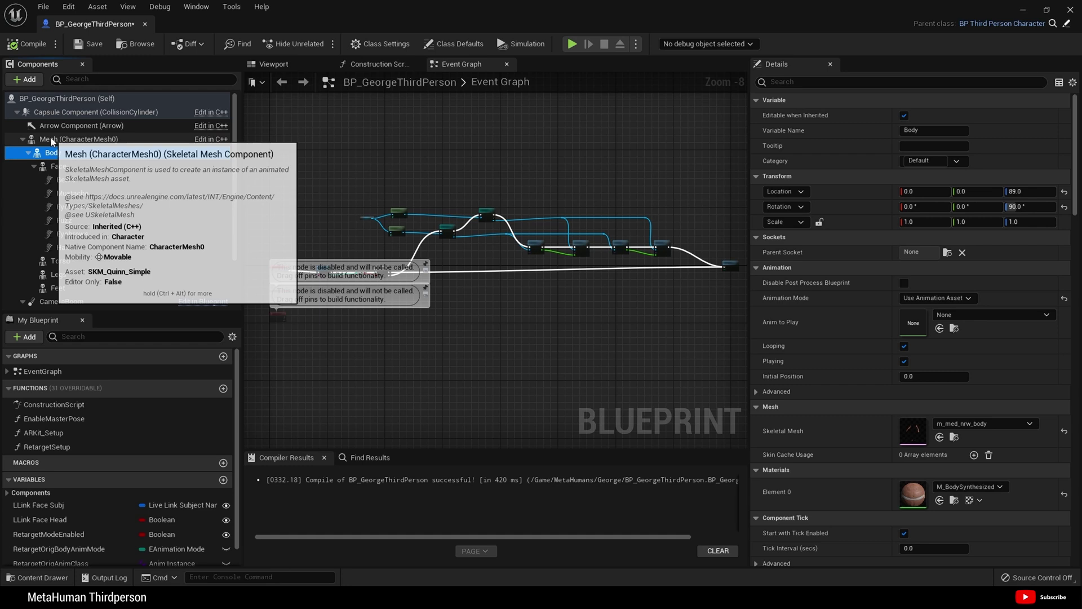
{"action": "left_click", "coordinate": [34, 49]}
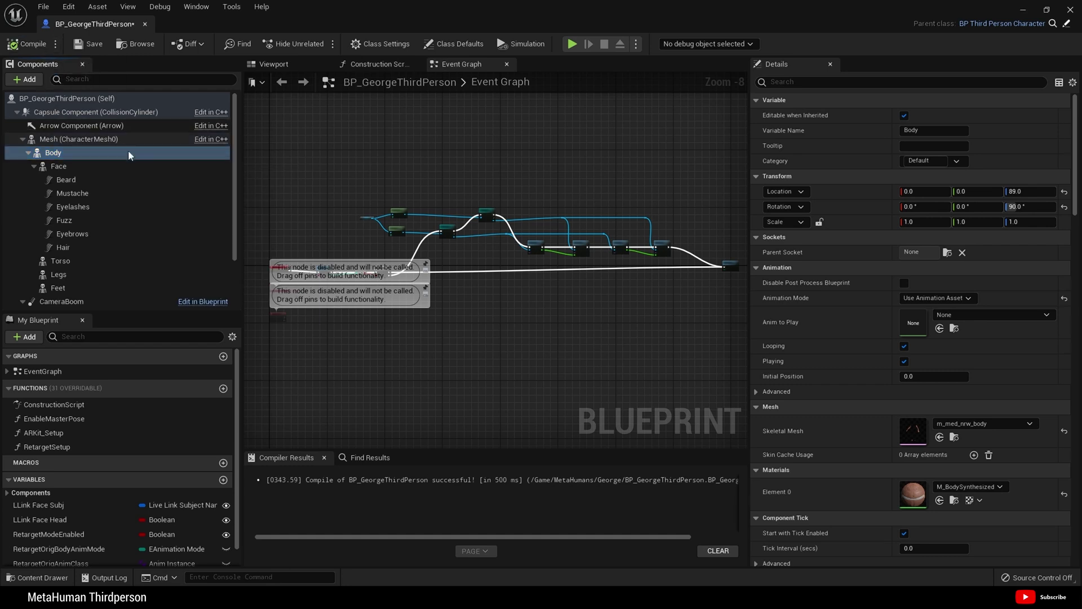
Step: Delete the leftover Root scene component from the blueprint's component hierarchy
{"action": "scroll", "coordinate": [151, 217], "scroll_direction": "down", "scroll_amount": 2}
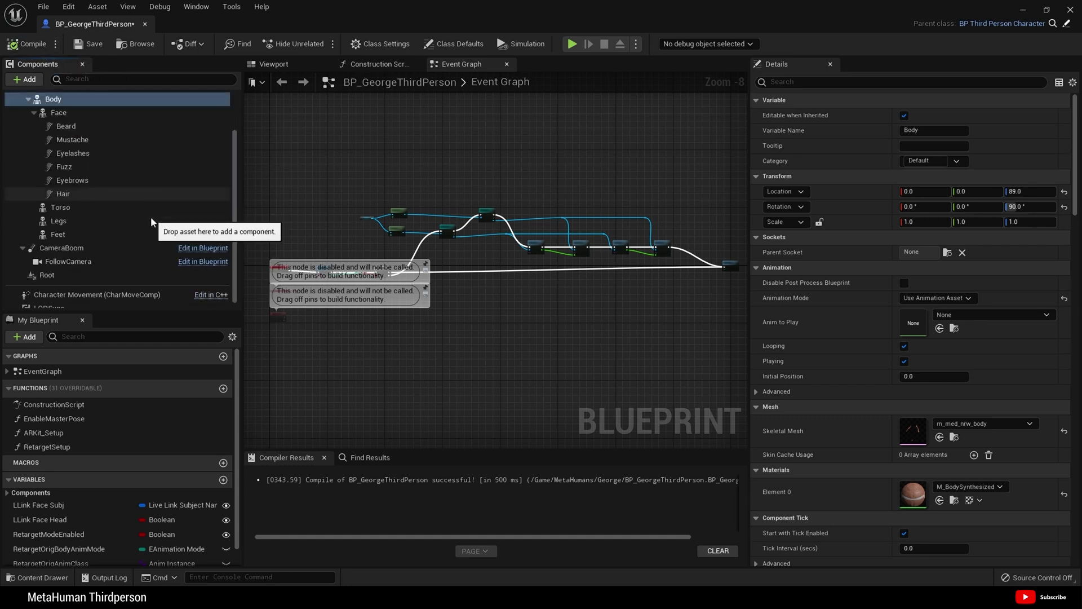
{"action": "left_click", "coordinate": [59, 269]}
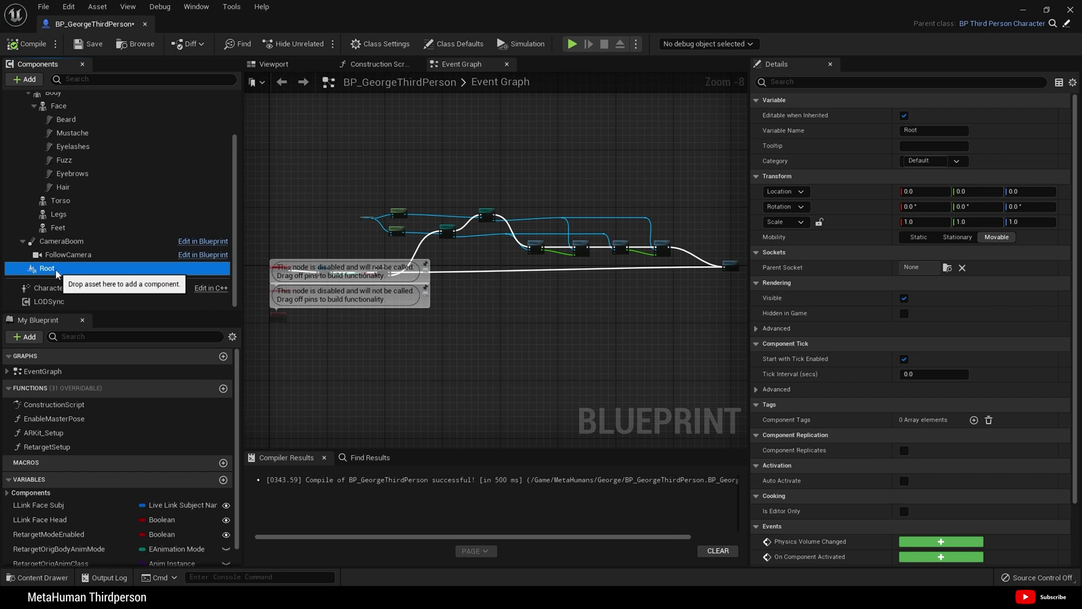
{"action": "key", "text": "Delete"}
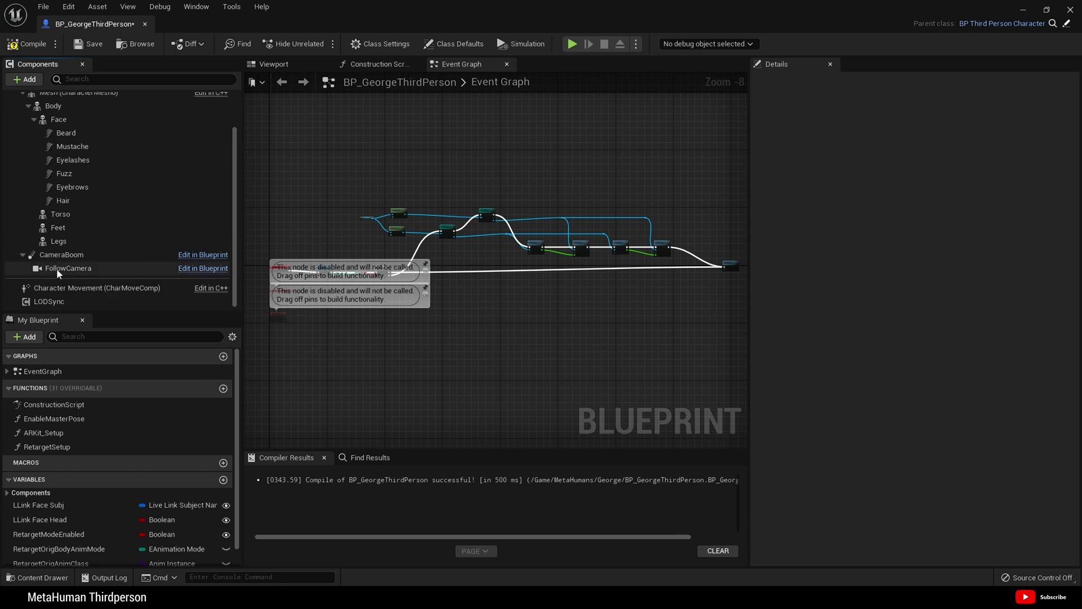
{"action": "scroll", "coordinate": [56, 270], "scroll_direction": "up", "scroll_amount": 2}
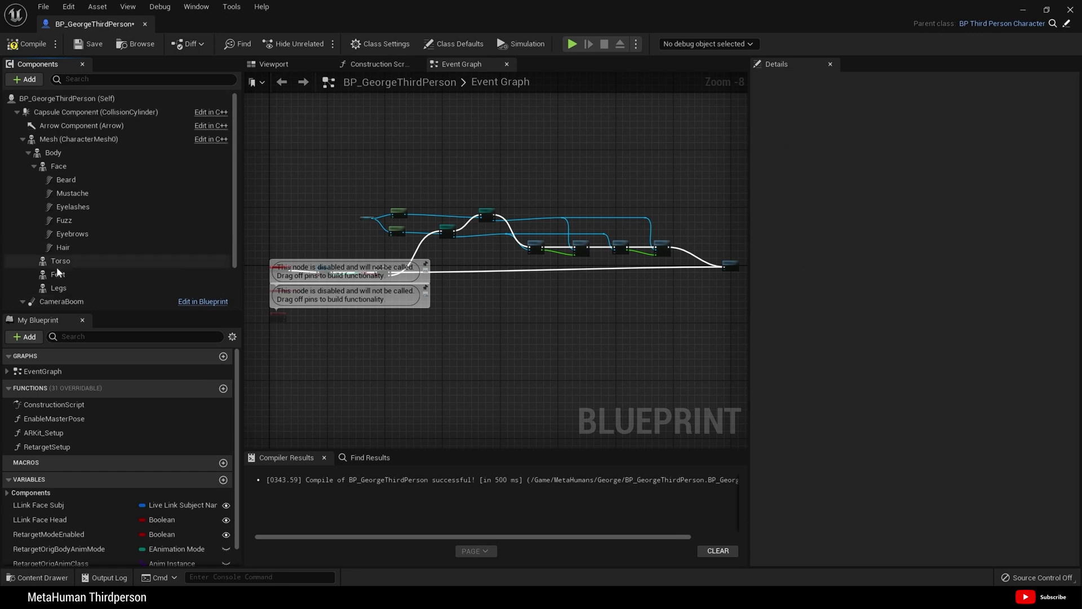
Step: Show the blueprint's 3D viewport, reset the Body component's location and rotation to their defaults, and compile
{"action": "left_click", "coordinate": [273, 63]}
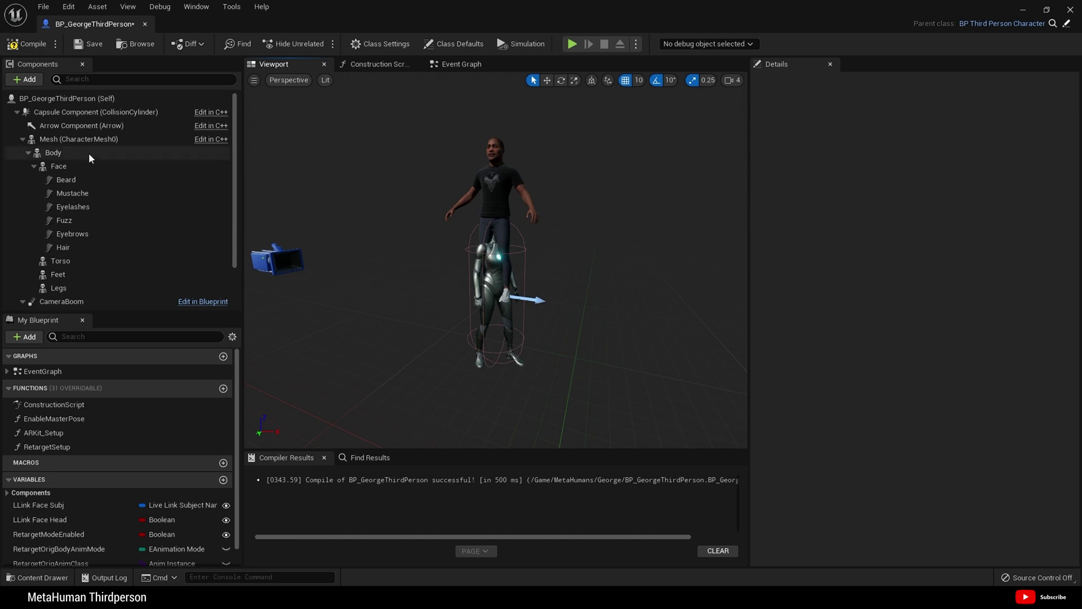
{"action": "left_click", "coordinate": [52, 152]}
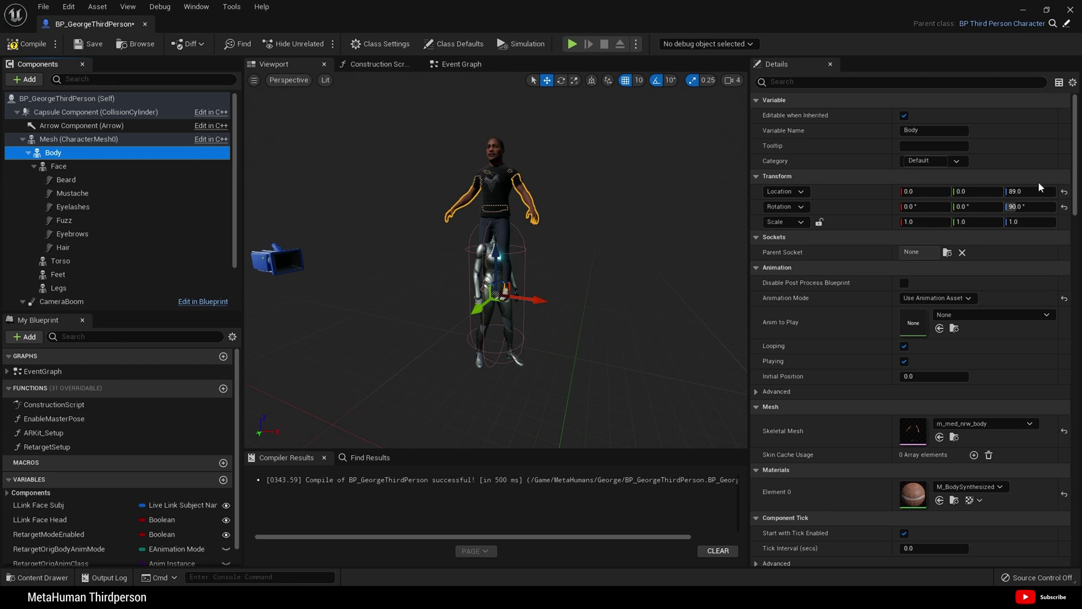
{"action": "left_click", "coordinate": [1064, 191]}
{"action": "left_click", "coordinate": [1064, 192]}
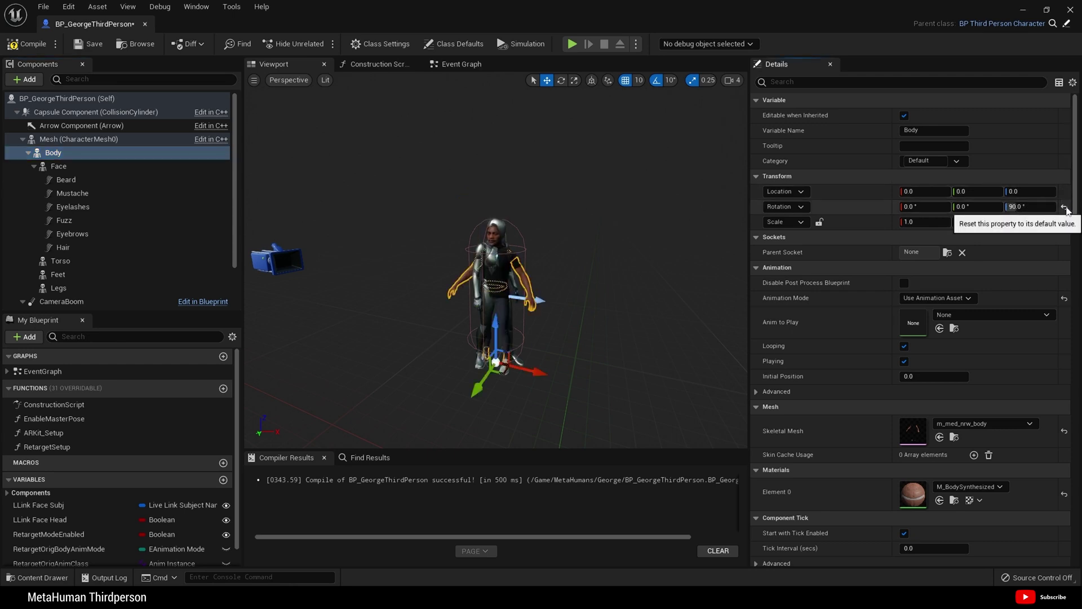
{"action": "left_click", "coordinate": [1064, 207]}
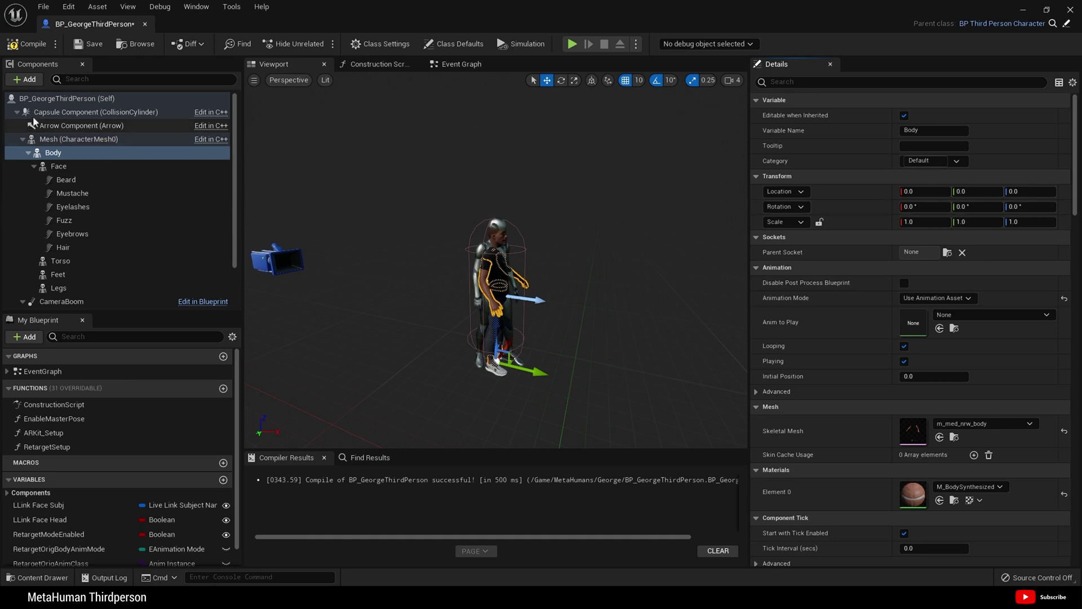
{"action": "left_click", "coordinate": [25, 47]}
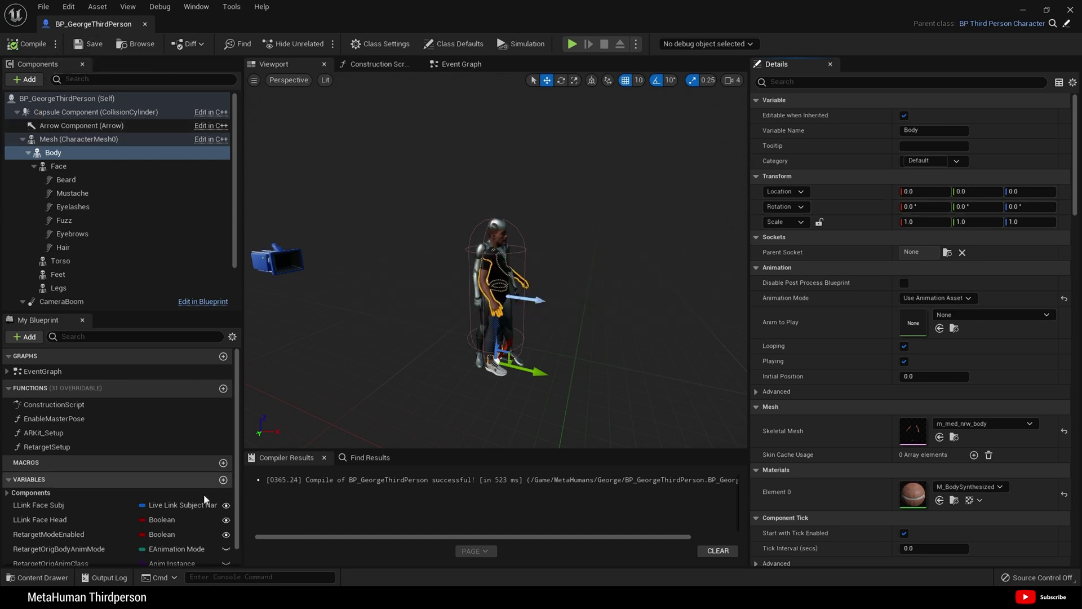
Step: Enable the default value of the RetargetModeEnabled variable and compile the blueprint
{"action": "scroll", "coordinate": [106, 488], "scroll_direction": "down", "scroll_amount": 1}
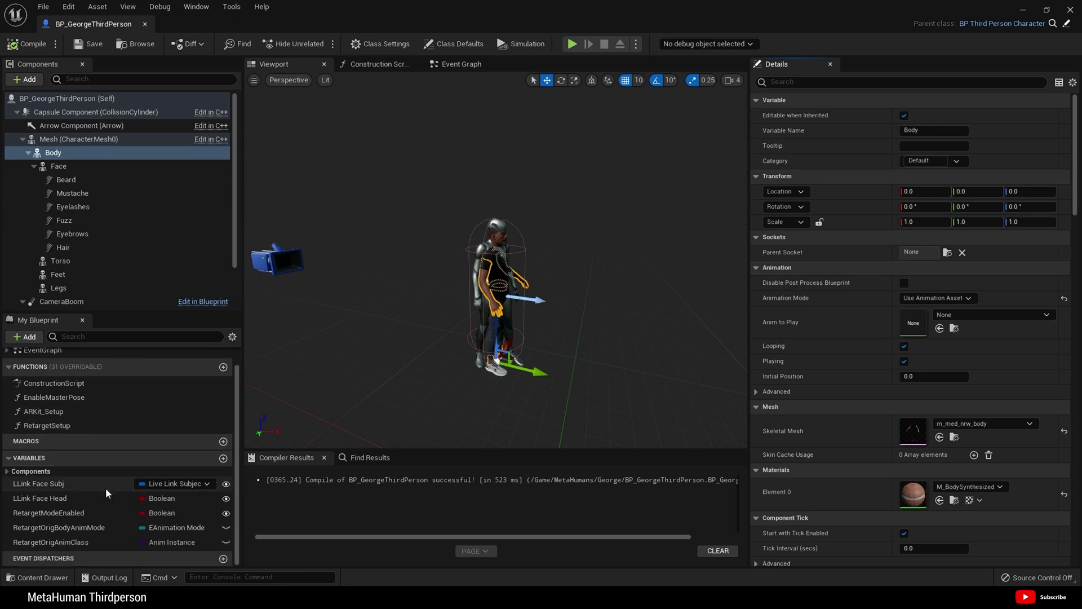
{"action": "left_click", "coordinate": [49, 513]}
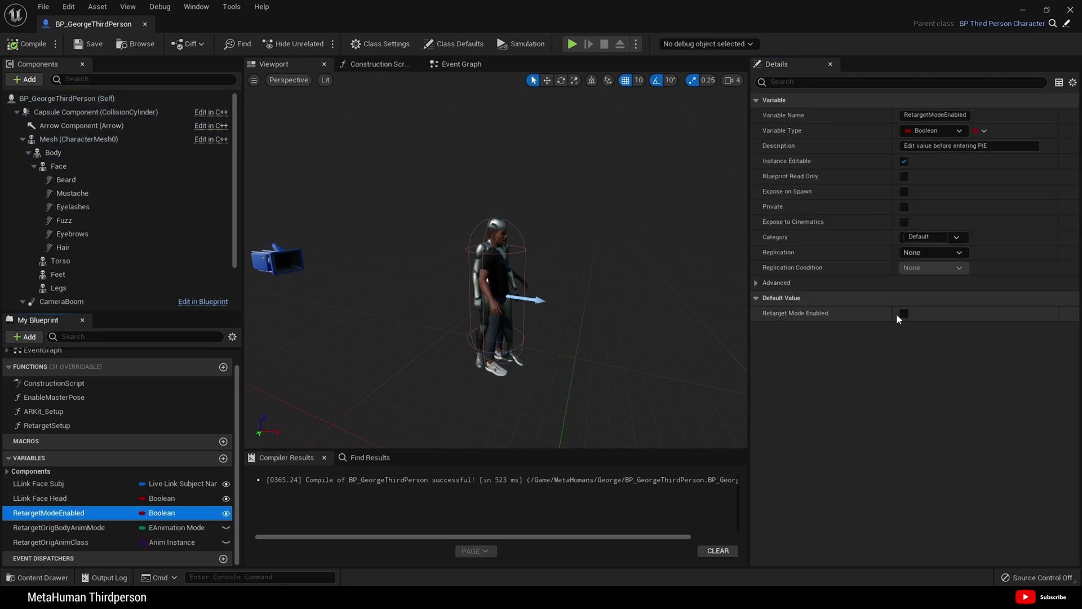
{"action": "left_click", "coordinate": [904, 313]}
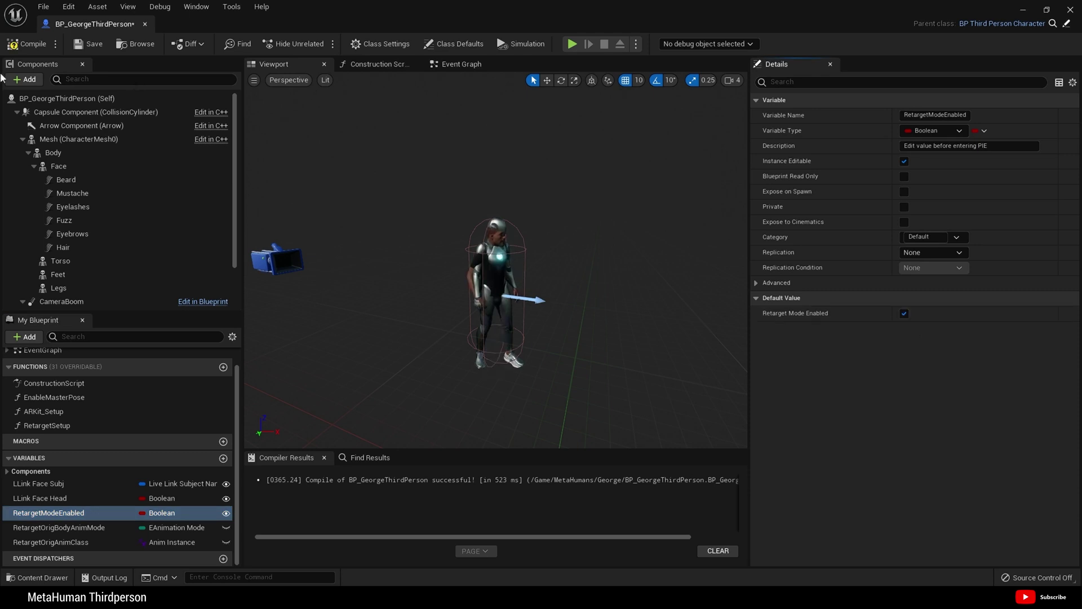
{"action": "left_click", "coordinate": [30, 48]}
{"action": "left_click_drag", "start_coordinate": [568, 313], "coordinate": [559, 293]}
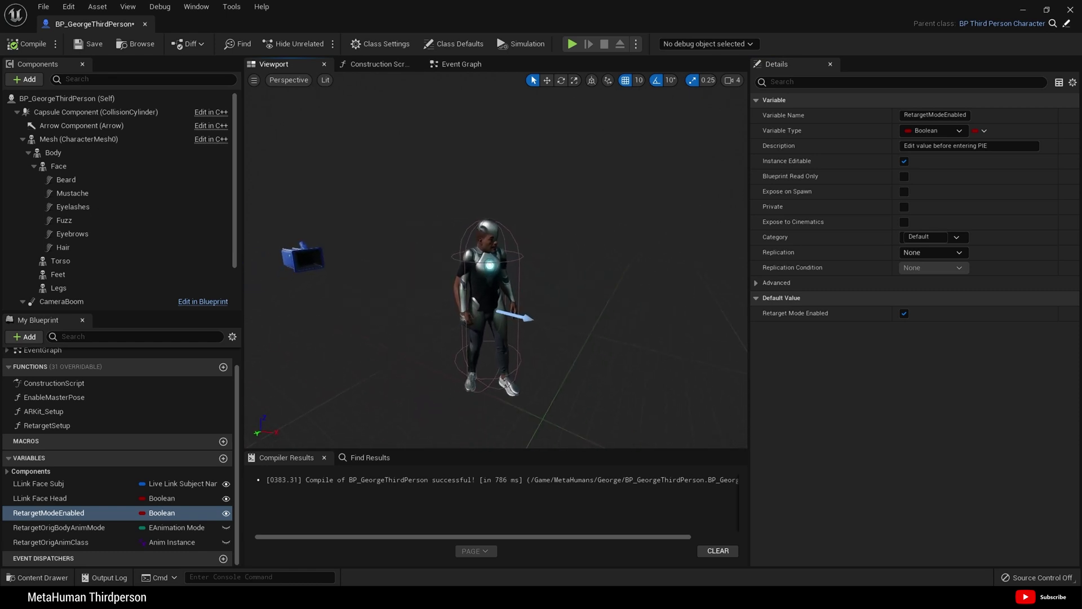
Step: Hide the inherited Mesh (CharacterMesh0) component by turning off its Visible rendering property
{"action": "left_click", "coordinate": [46, 145]}
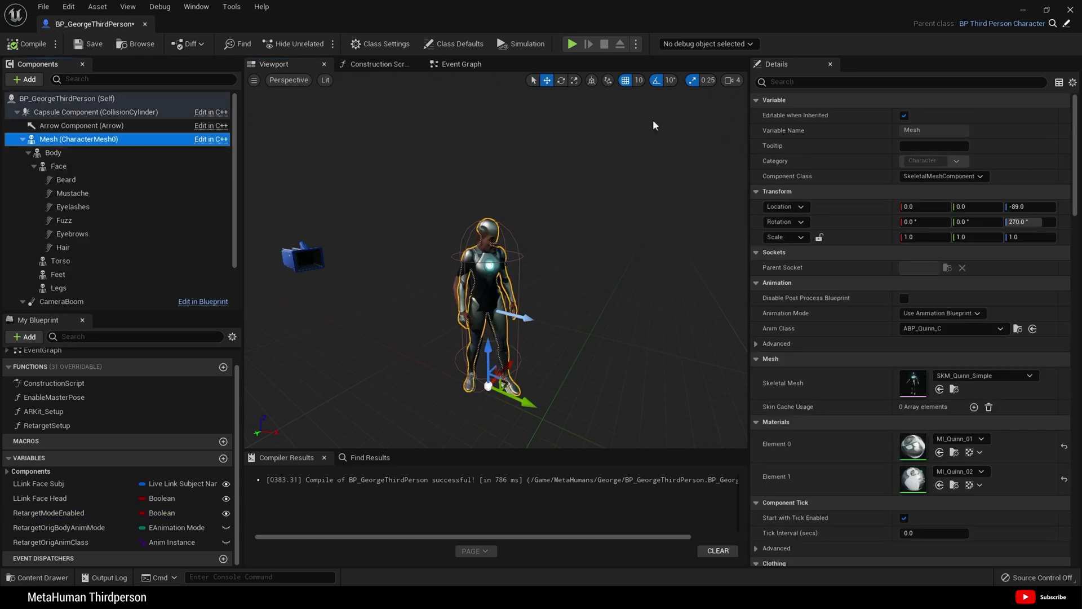
{"action": "left_click", "coordinate": [888, 82]}
{"action": "type", "text": "v"}
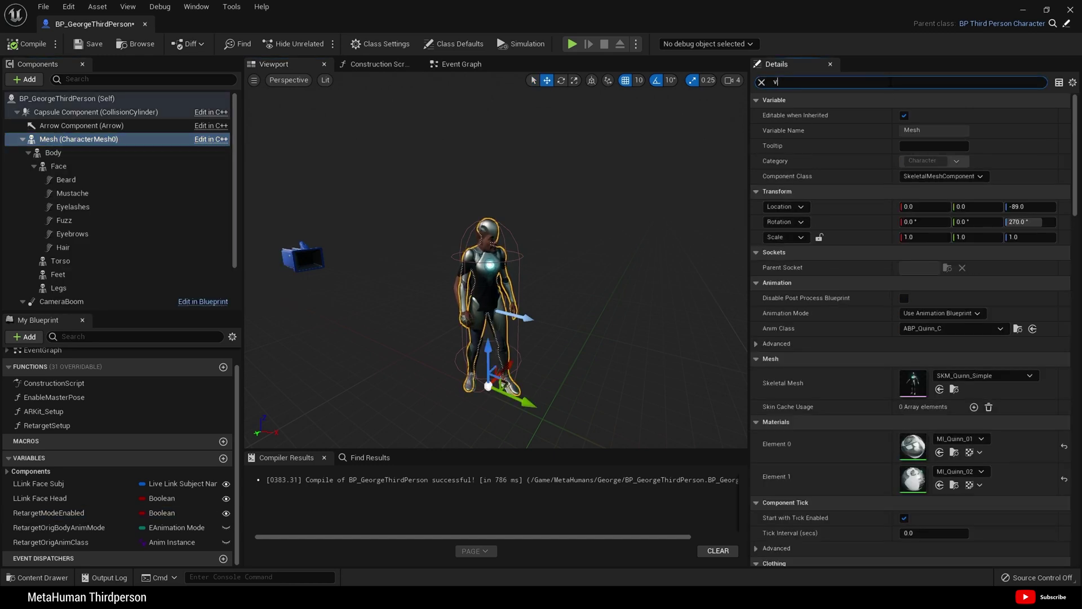
{"action": "type", "text": "isible"}
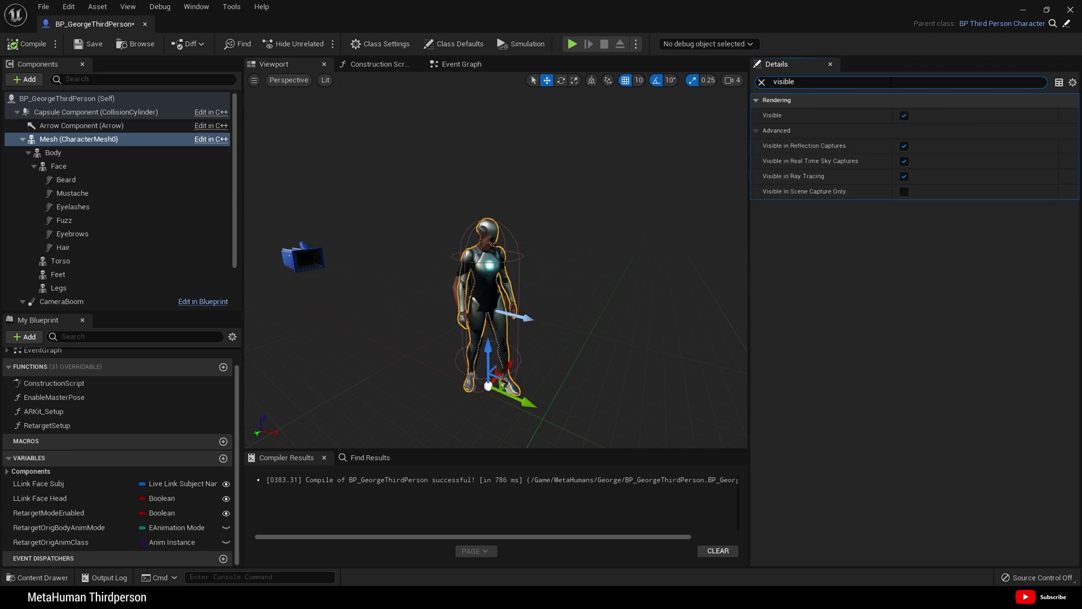
{"action": "left_click", "coordinate": [905, 116]}
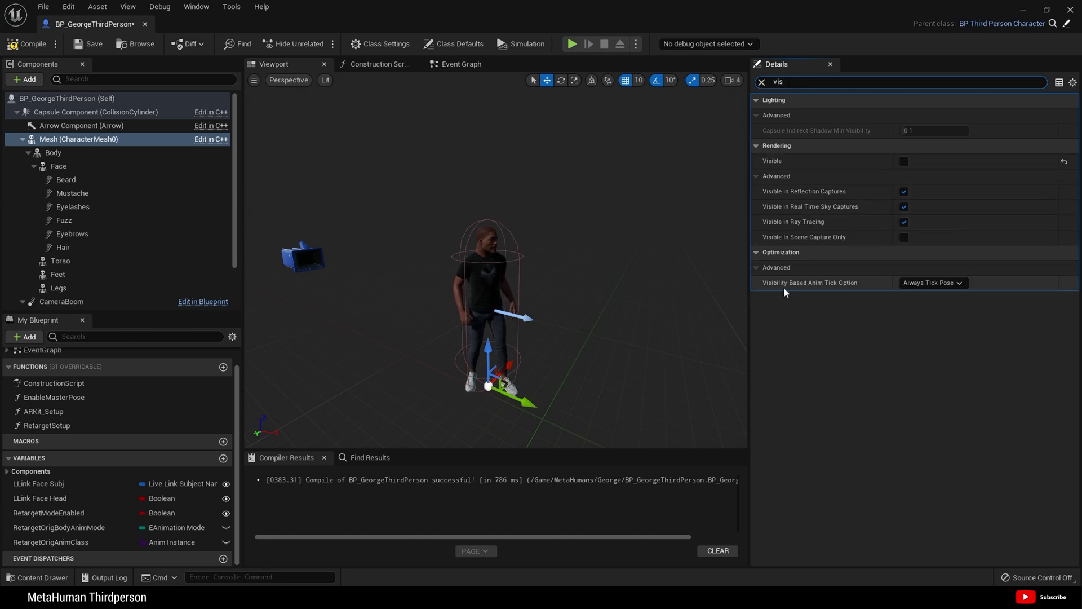
Step: Set the Mesh's Visibility Based Anim Tick Option to Always Tick Pose and Refresh Bones, and compile and save the blueprint
{"action": "mouse_move", "coordinate": [778, 287]}
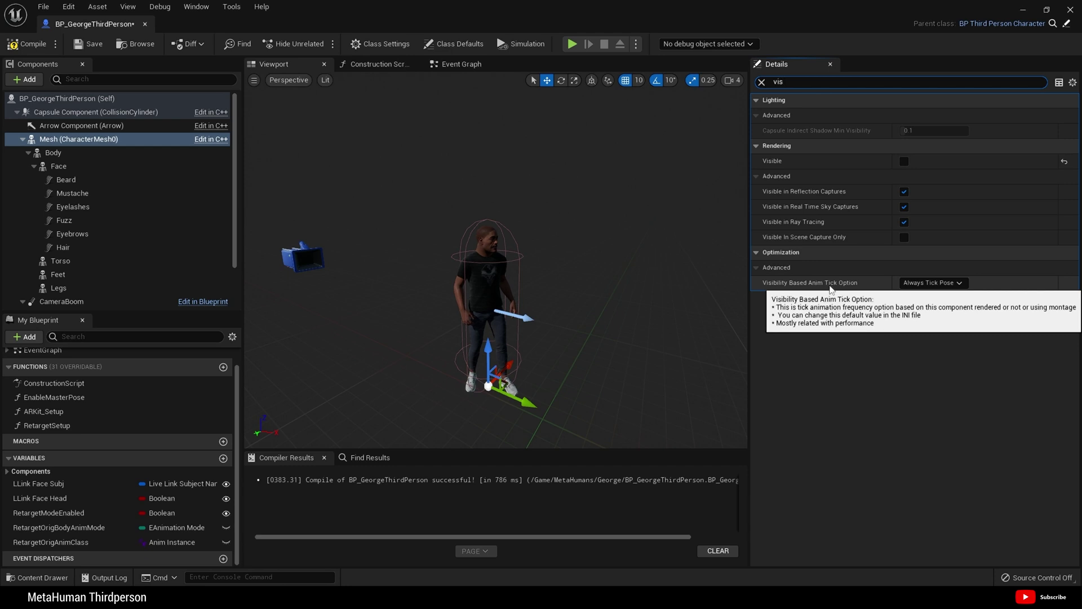
{"action": "left_click", "coordinate": [922, 282]}
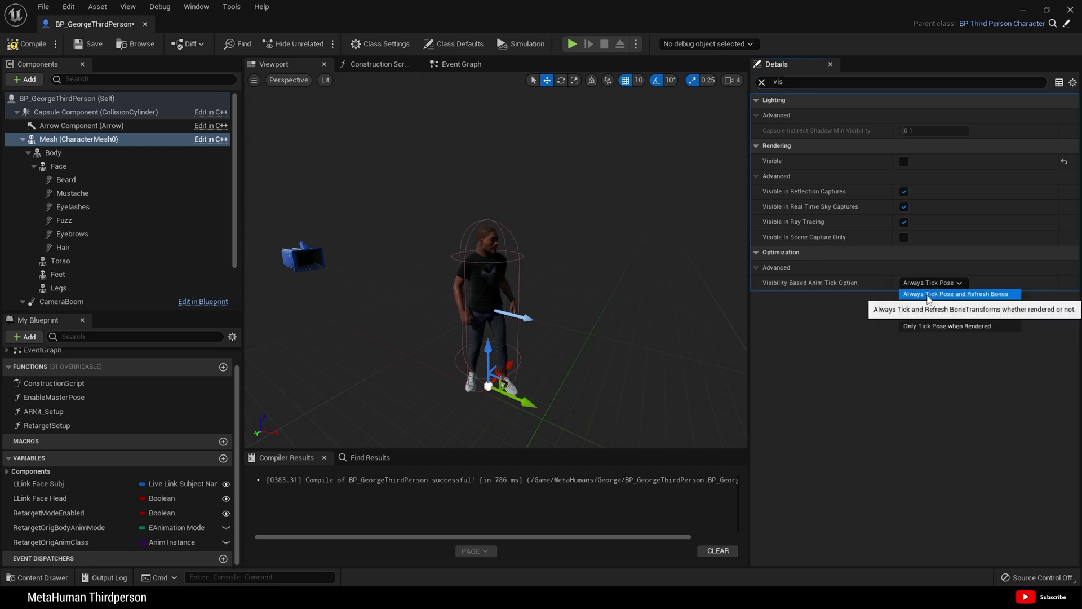
{"action": "left_click", "coordinate": [929, 295]}
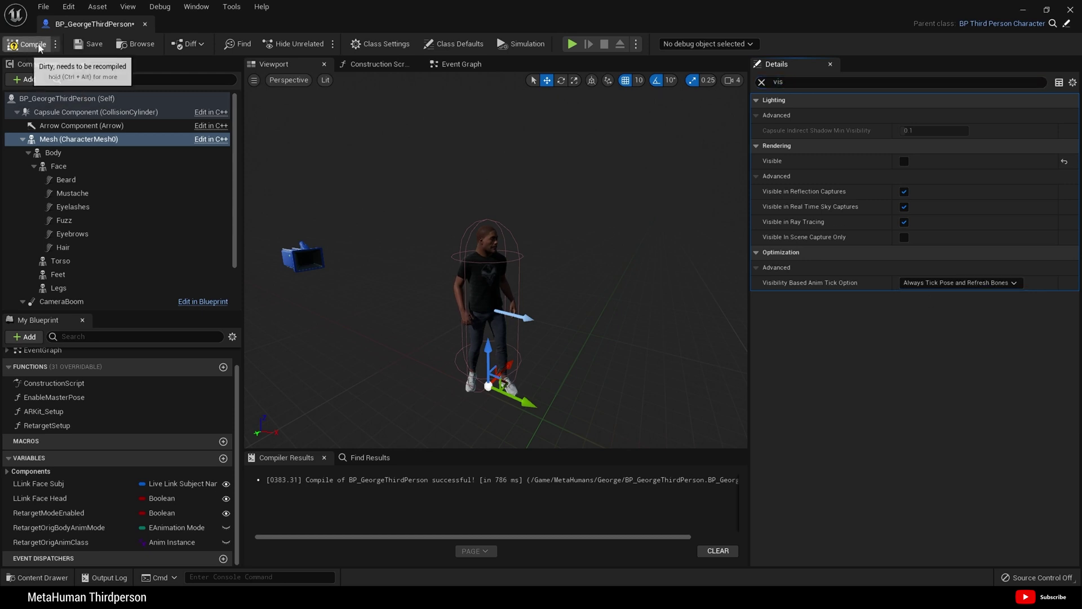
{"action": "left_click", "coordinate": [83, 42]}
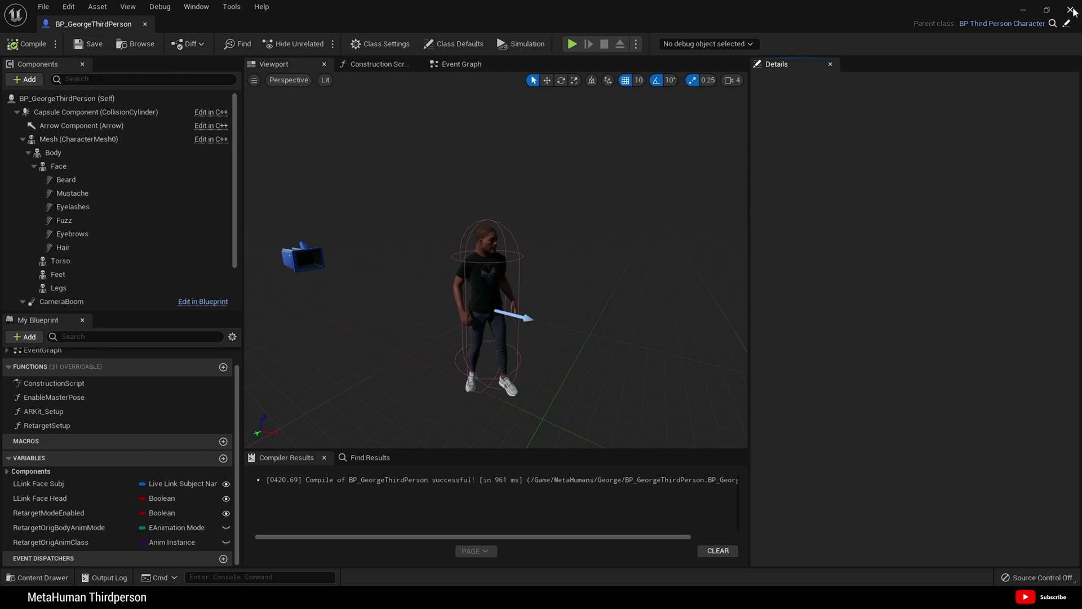
Step: Inspect the George character and its capsule in the viewport and close the BP_GeorgeThirdPerson editor
{"action": "left_click", "coordinate": [487, 282]}
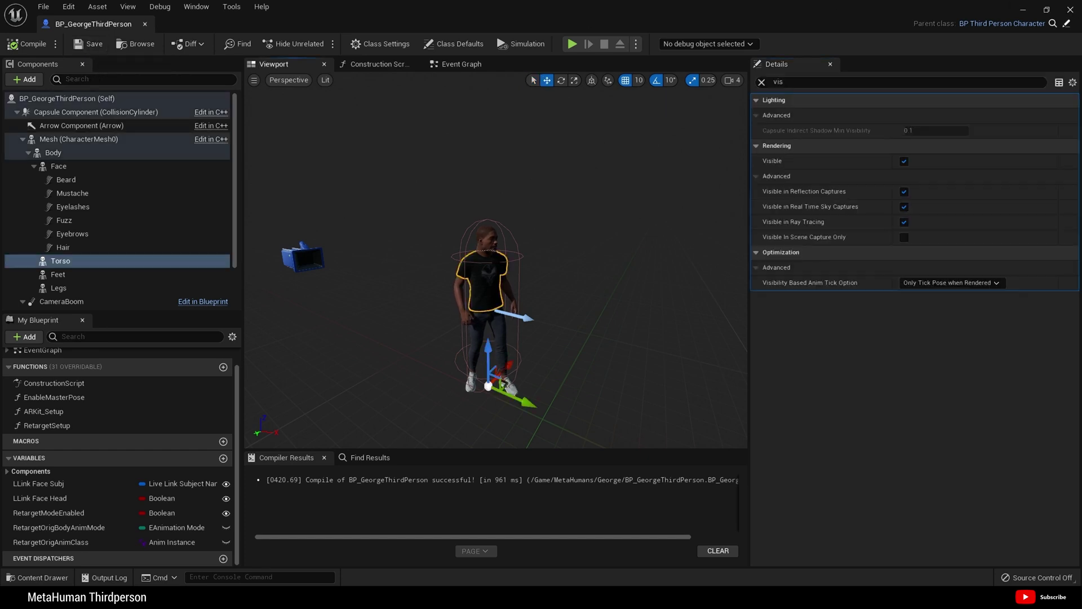
{"action": "left_click", "coordinate": [522, 255]}
{"action": "right_click_drag", "start_coordinate": [602, 309], "coordinate": [501, 314]}
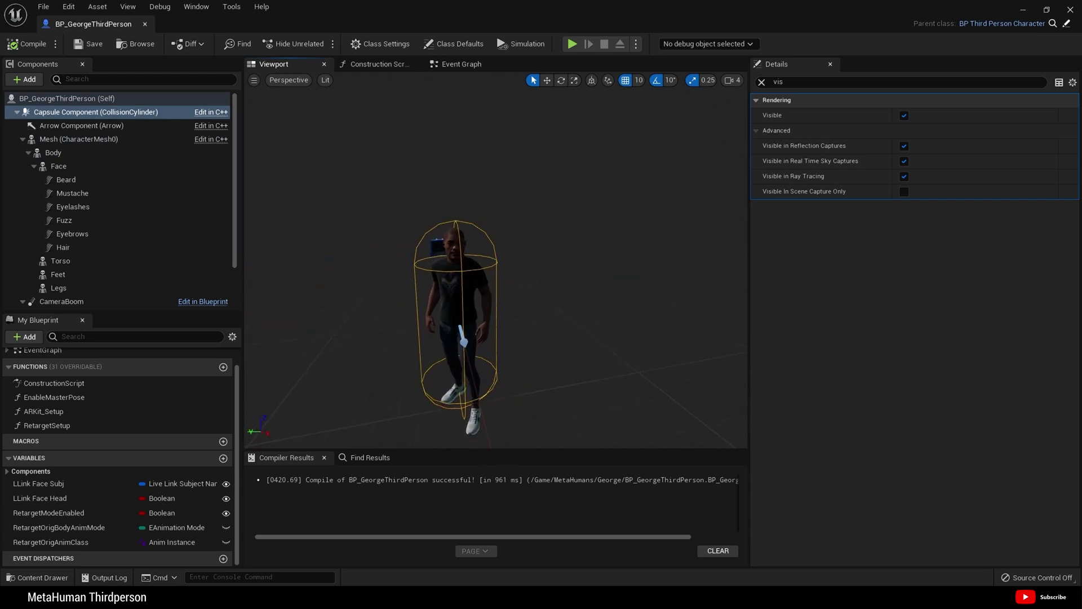
{"action": "left_click", "coordinate": [1074, 12]}
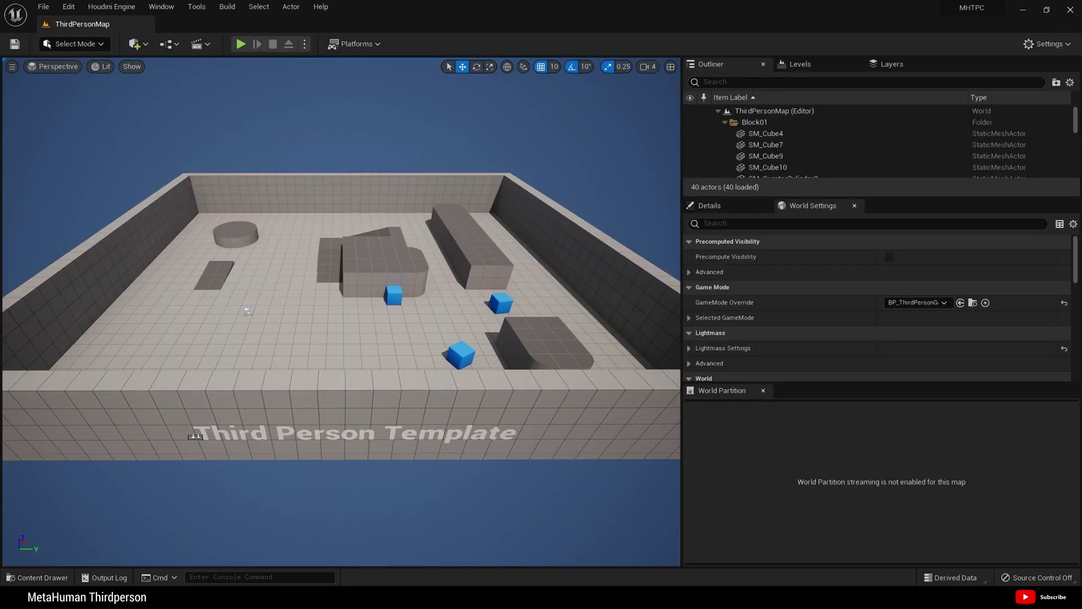
Step: Open the BP_ThirdPersonGameMode blueprint from the Content/ThirdPerson/Blueprints folder
{"action": "left_click", "coordinate": [37, 577]}
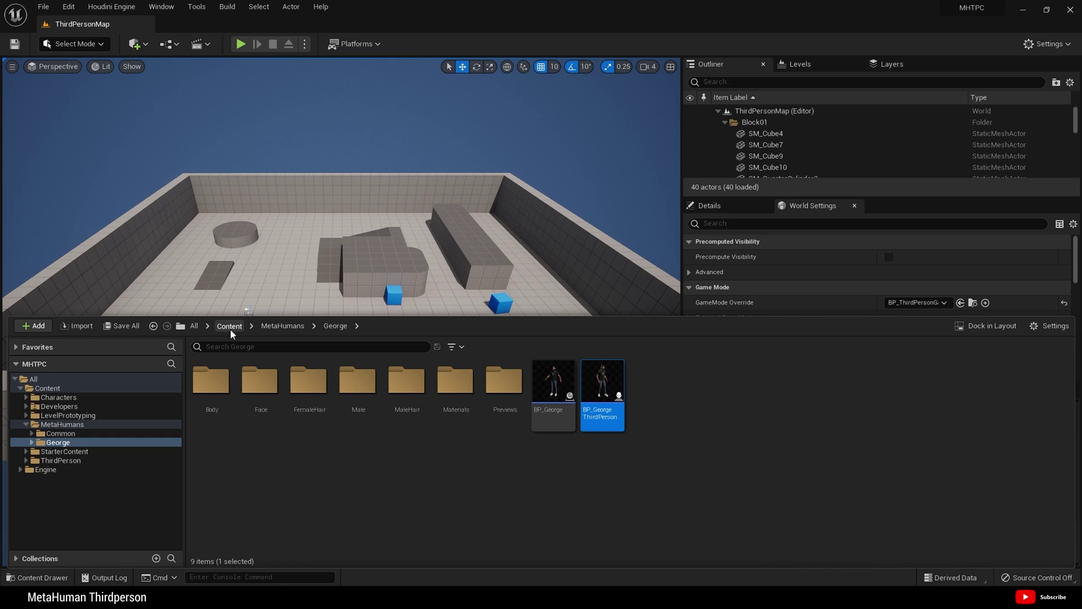
{"action": "left_click", "coordinate": [230, 329]}
{"action": "double_click", "coordinate": [470, 384]}
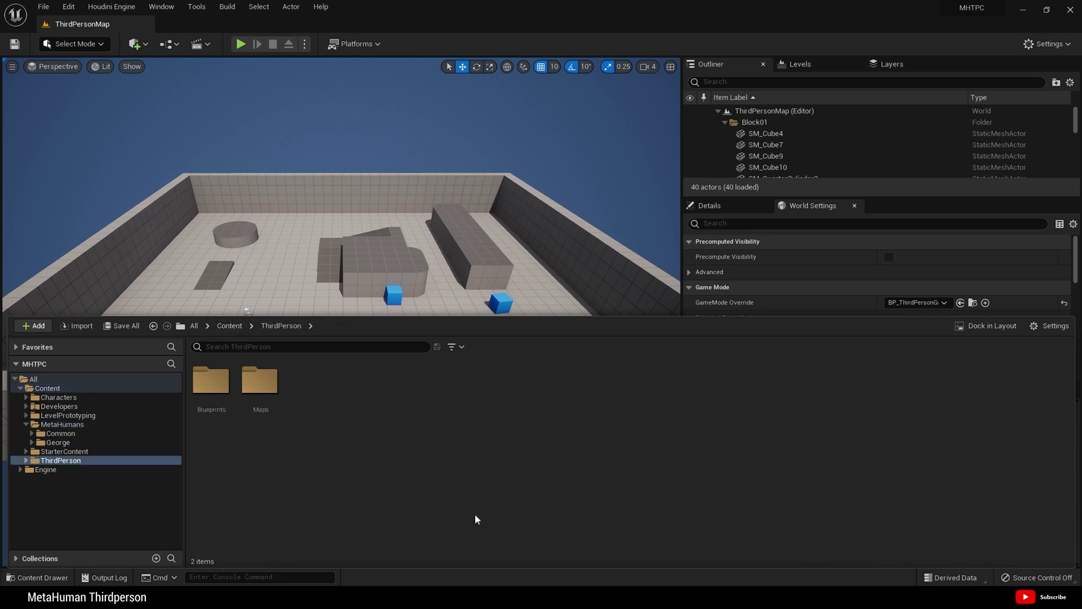
{"action": "double_click", "coordinate": [206, 422]}
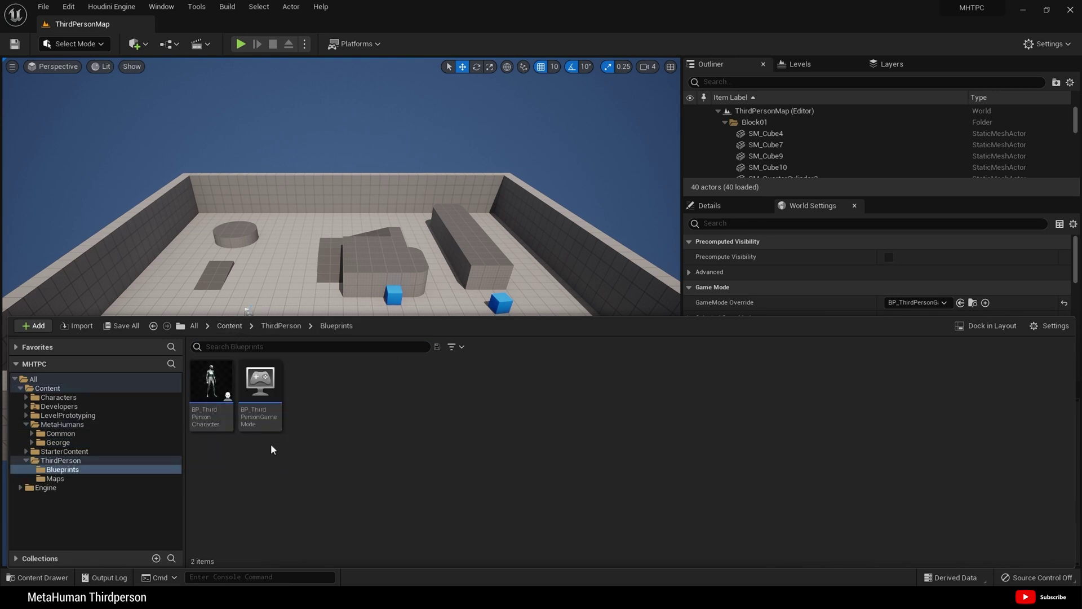
{"action": "mouse_move", "coordinate": [274, 410]}
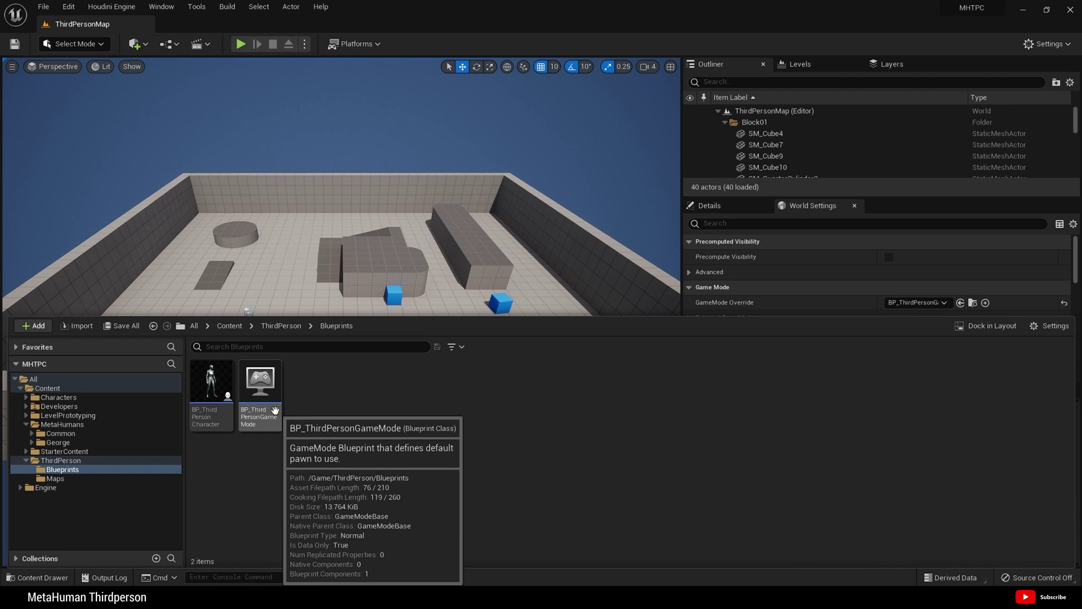
{"action": "double_click", "coordinate": [275, 410]}
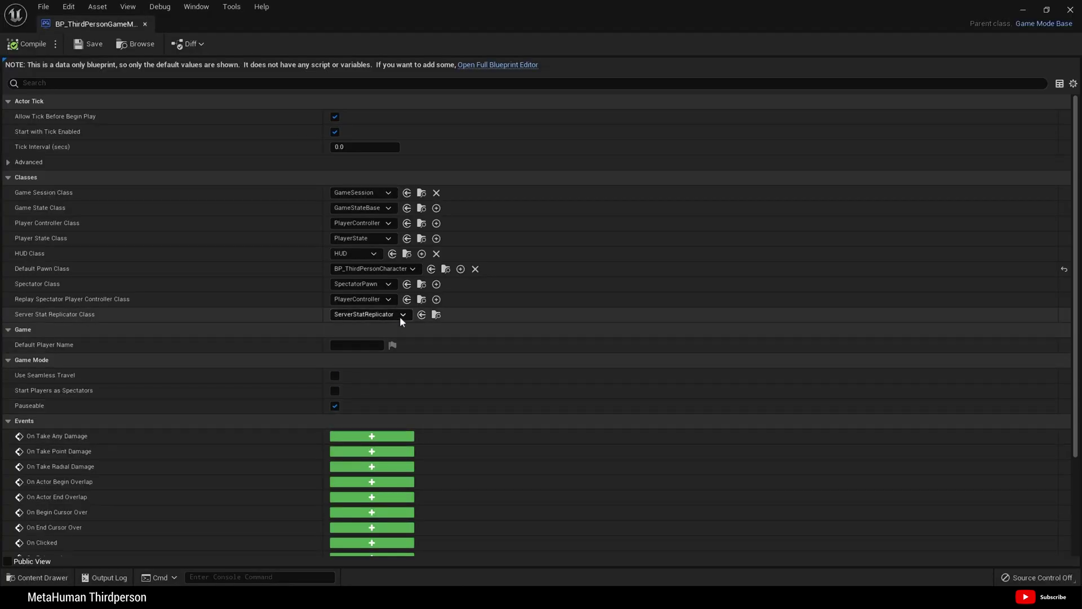
Step: Set the game mode's Default Pawn Class to BP_GeorgeThirdPerson, compile and save it, and close its editor
{"action": "left_click", "coordinate": [390, 268]}
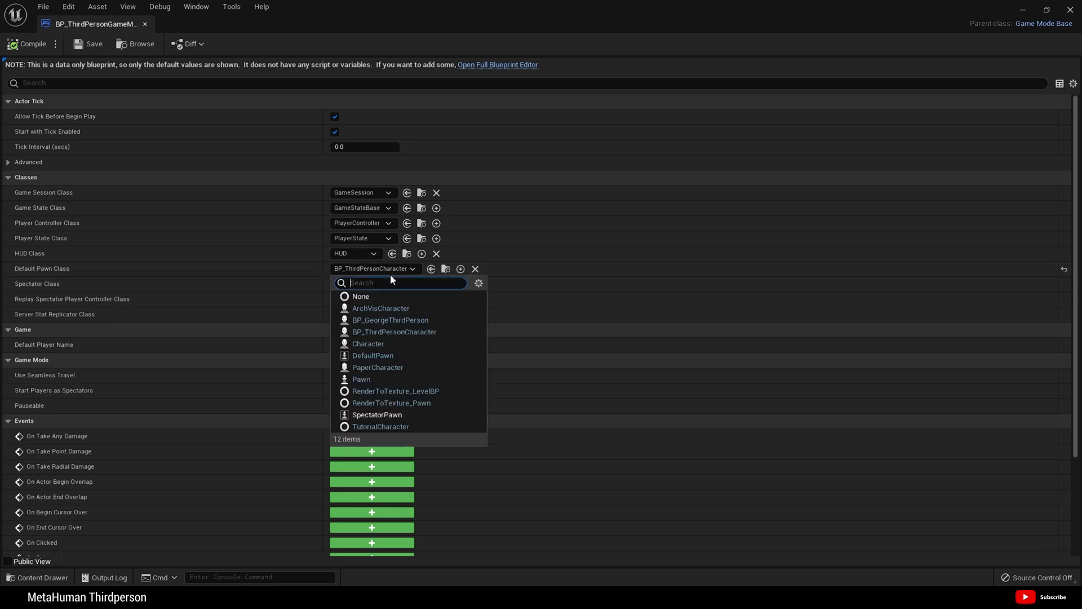
{"action": "left_click", "coordinate": [412, 320]}
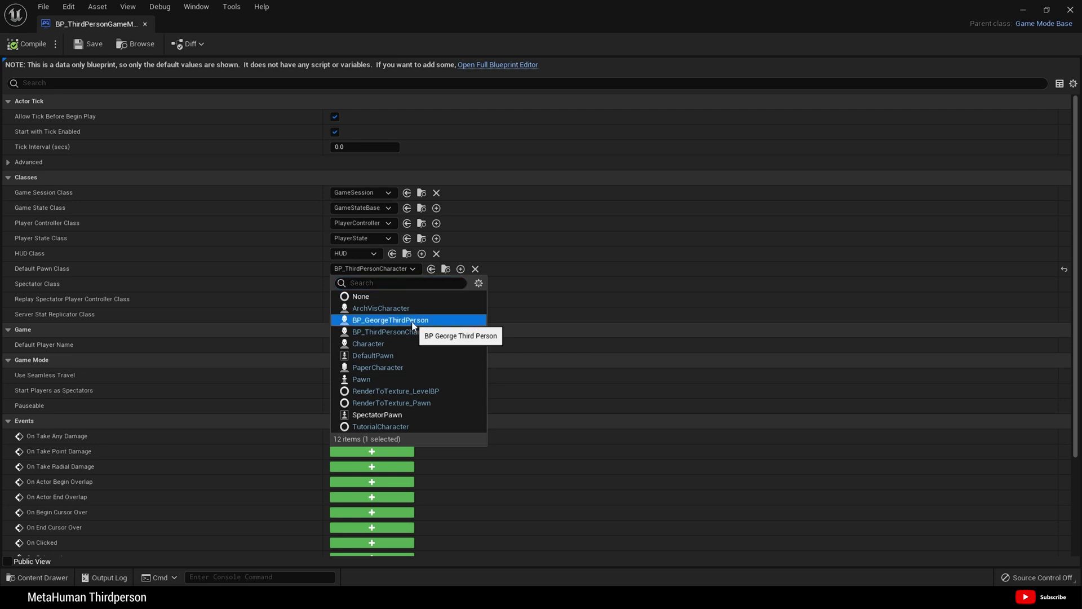
{"action": "left_click", "coordinate": [31, 44]}
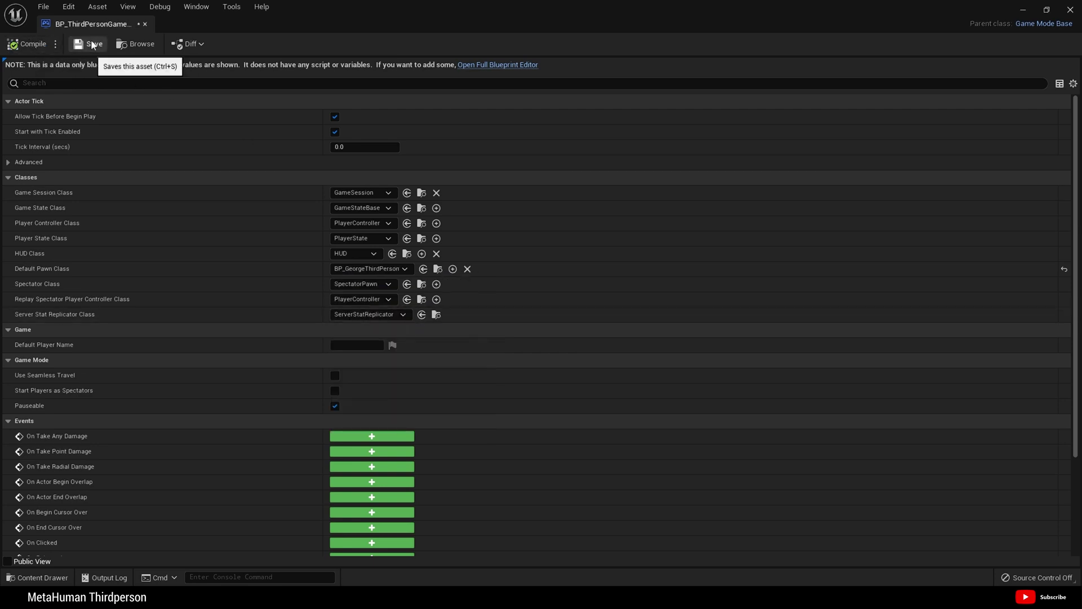
{"action": "left_click", "coordinate": [90, 42]}
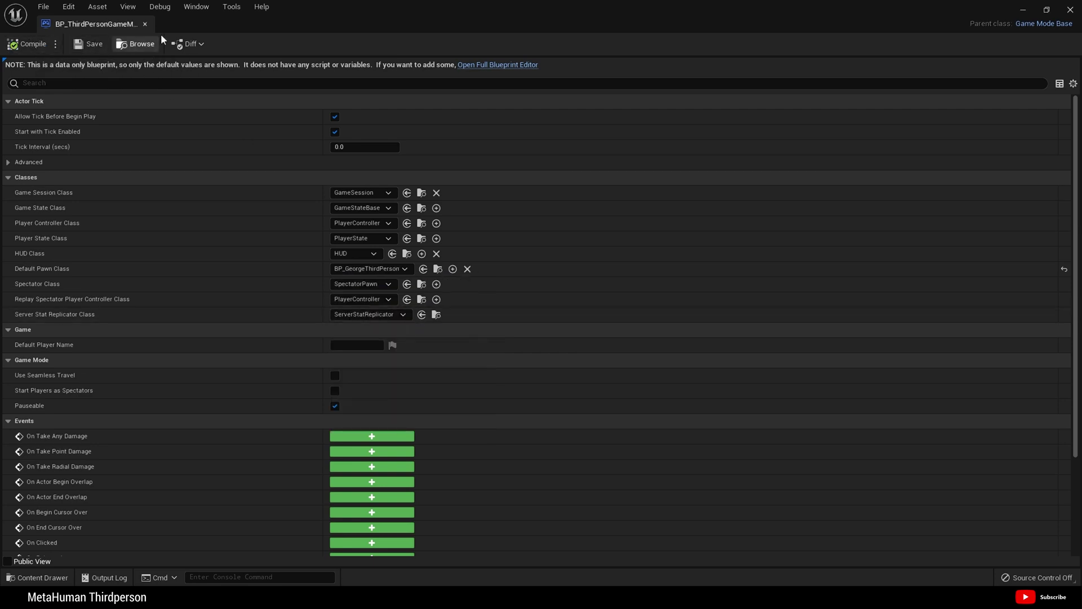
{"action": "left_click", "coordinate": [1071, 9]}
Step: Play the level in the editor and test George by running across the map and jumping
{"action": "left_click", "coordinate": [240, 44]}
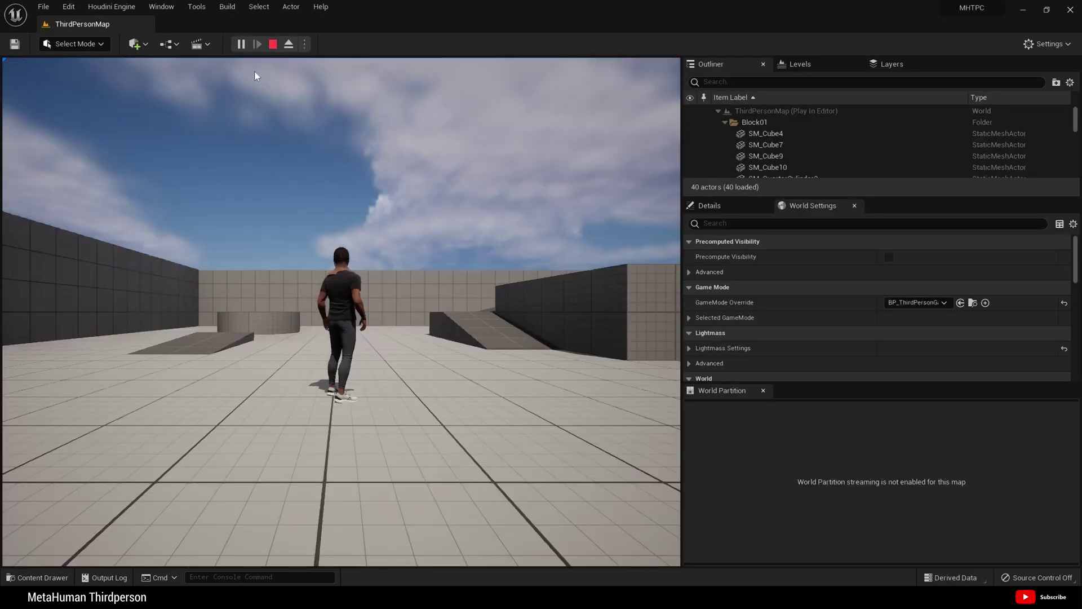
{"action": "key", "text": "w"}
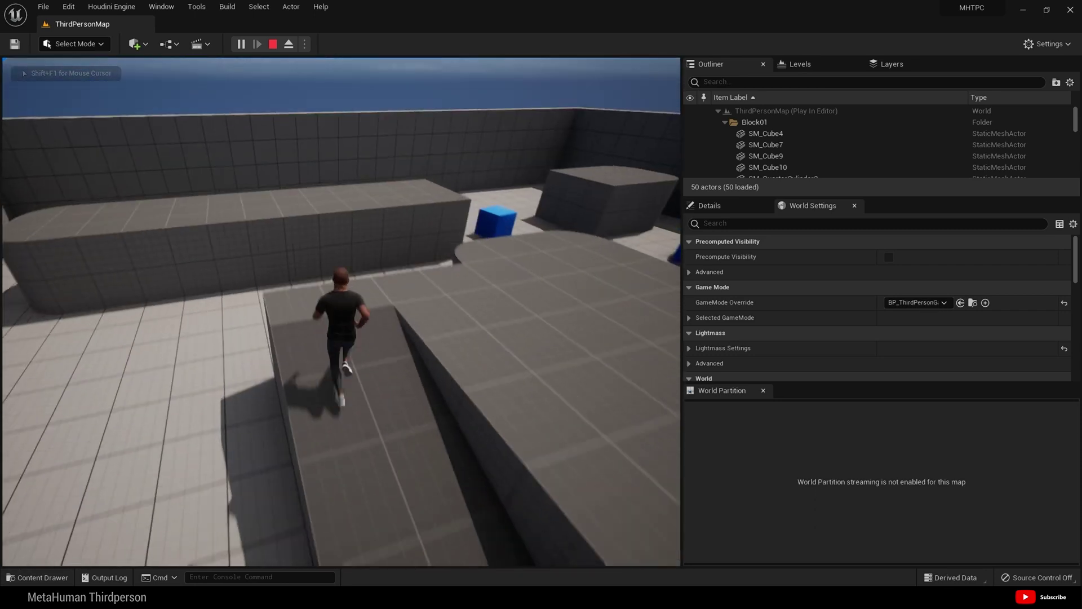
{"action": "key", "text": "space"}
{"action": "key", "text": "w"}
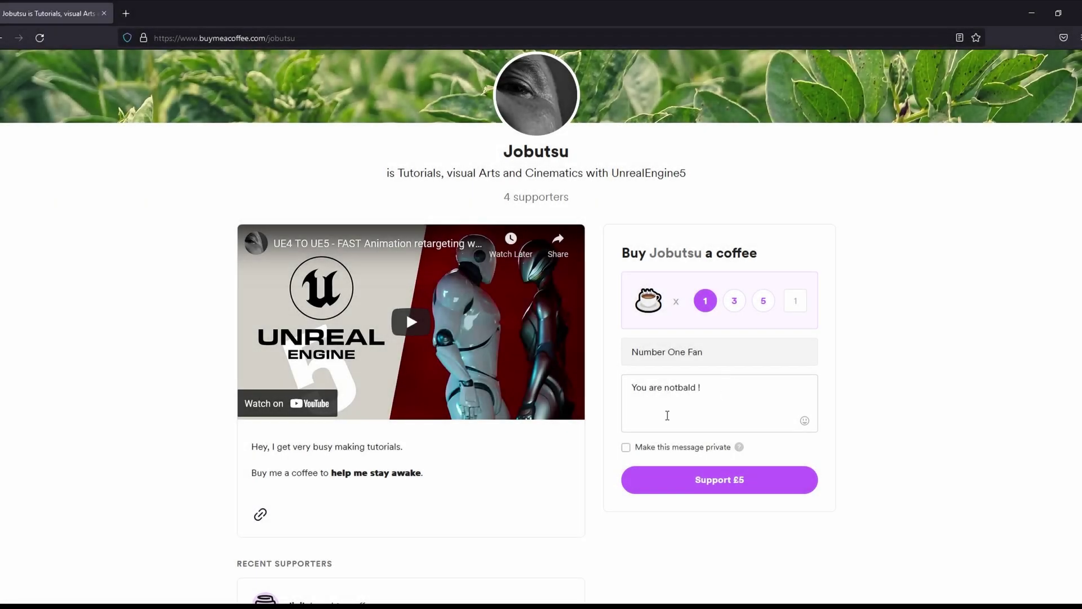
{"action": "left_click", "coordinate": [700, 481]}
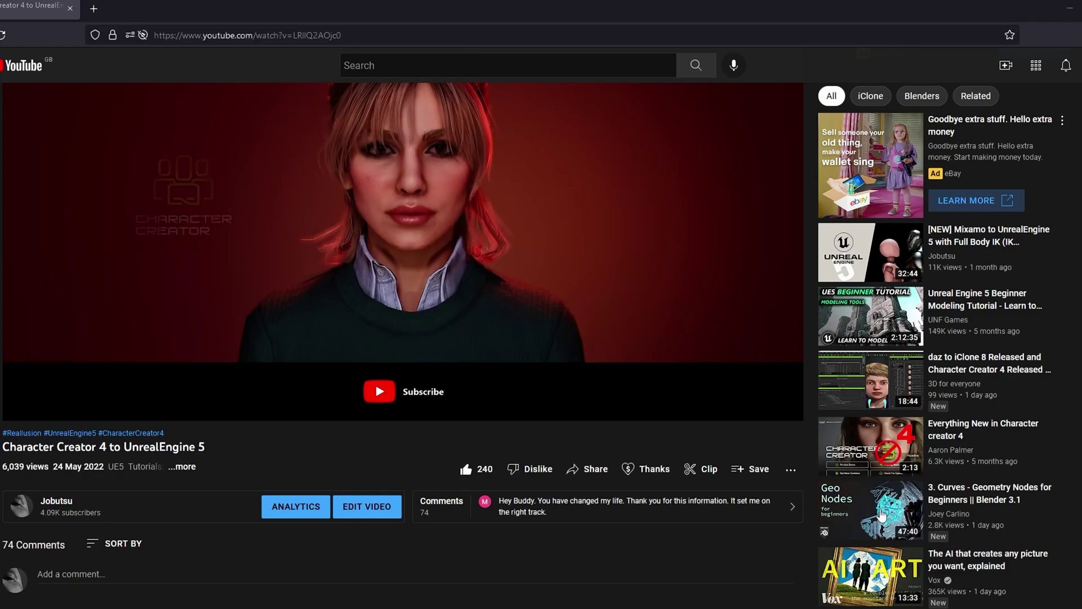
{"action": "left_click", "coordinate": [642, 471]}
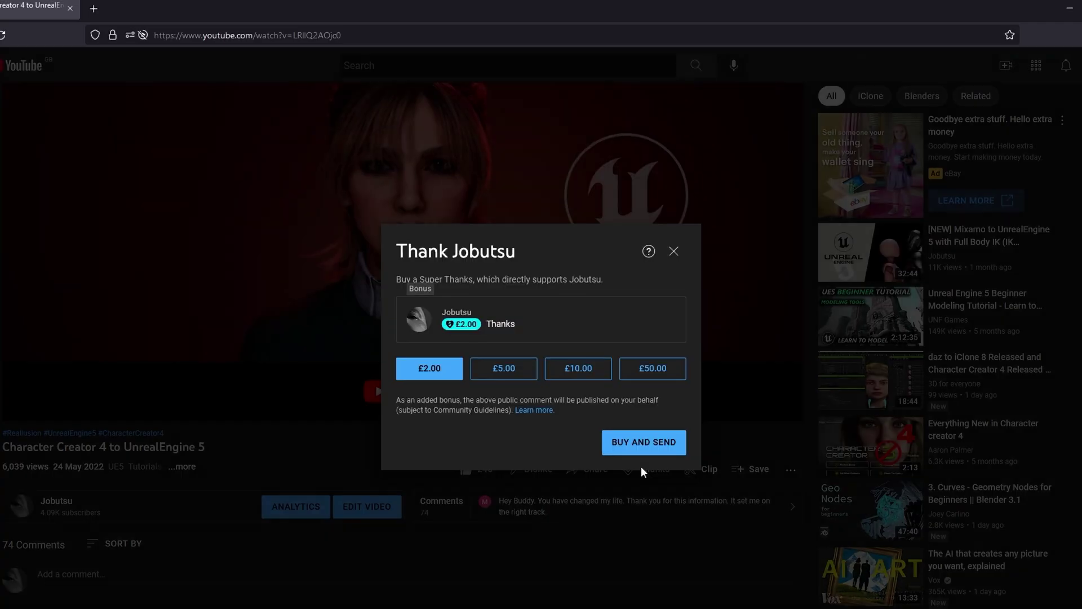
{"action": "left_click", "coordinate": [651, 369]}
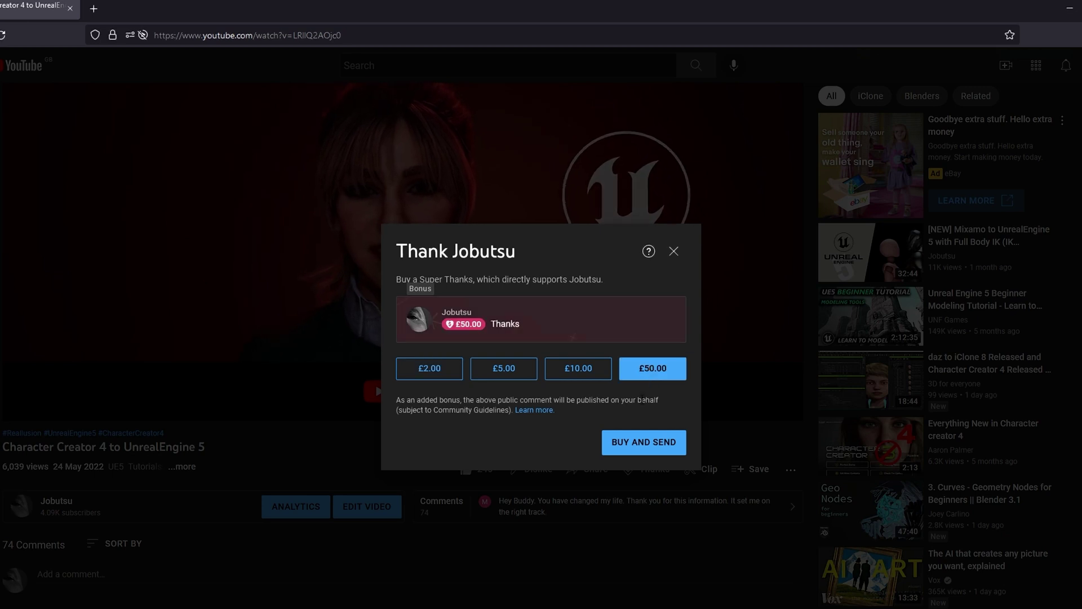
{"action": "left_click", "coordinate": [638, 447]}
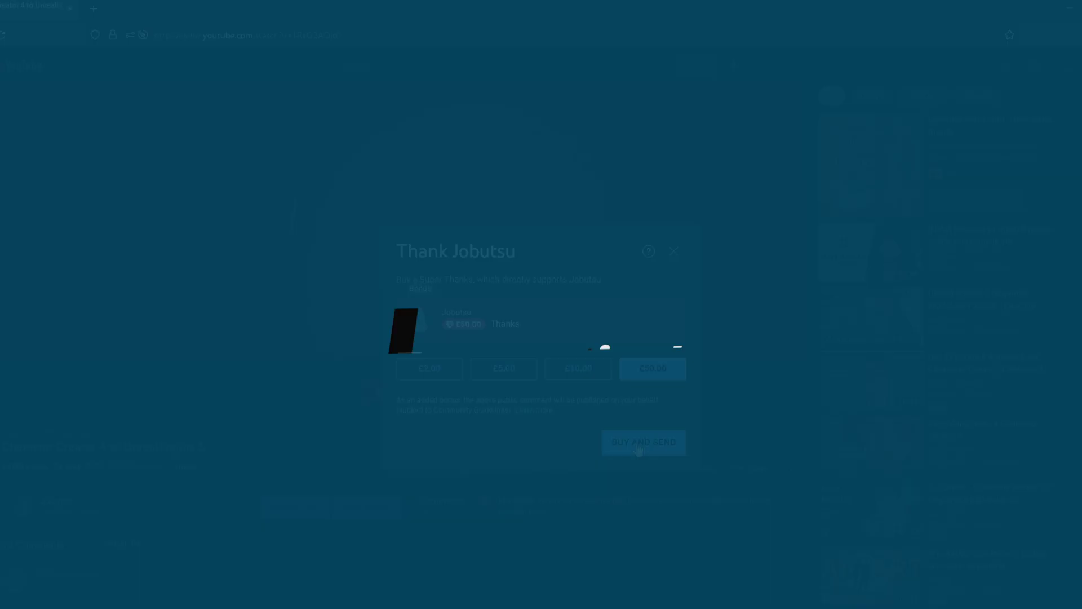